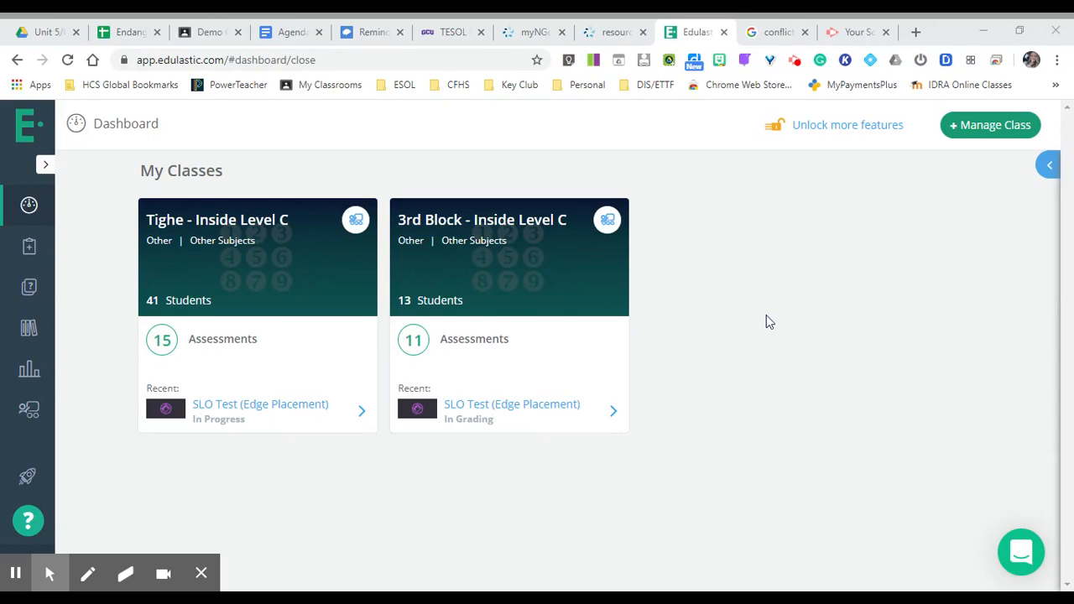
Start a Google Classroom sync from class management and deselect every class except Demo Class and the two Inside Level C classes
left_click(964, 126)
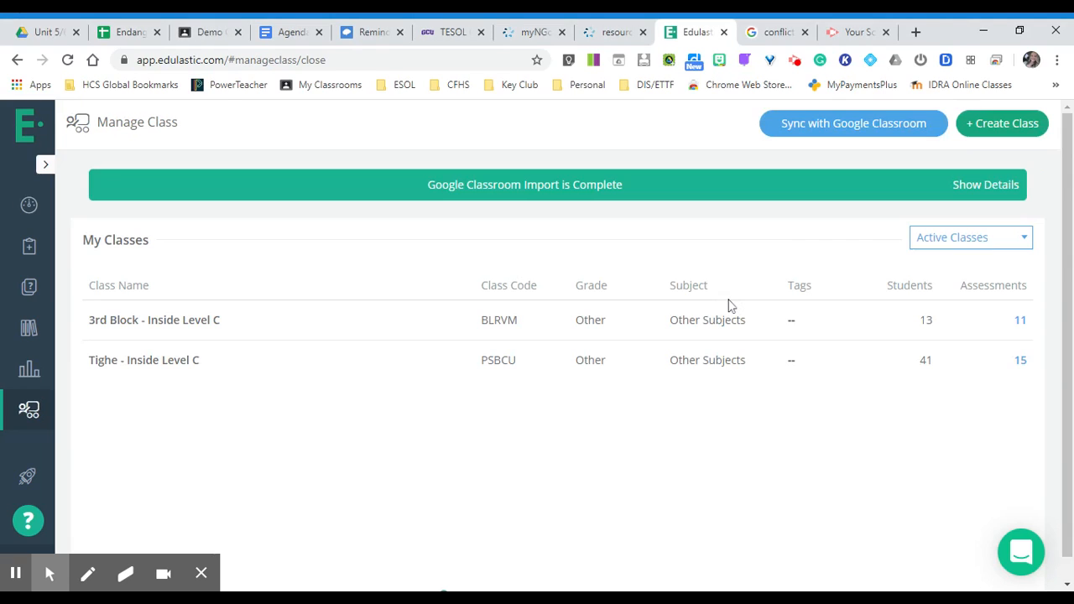
left_click(845, 130)
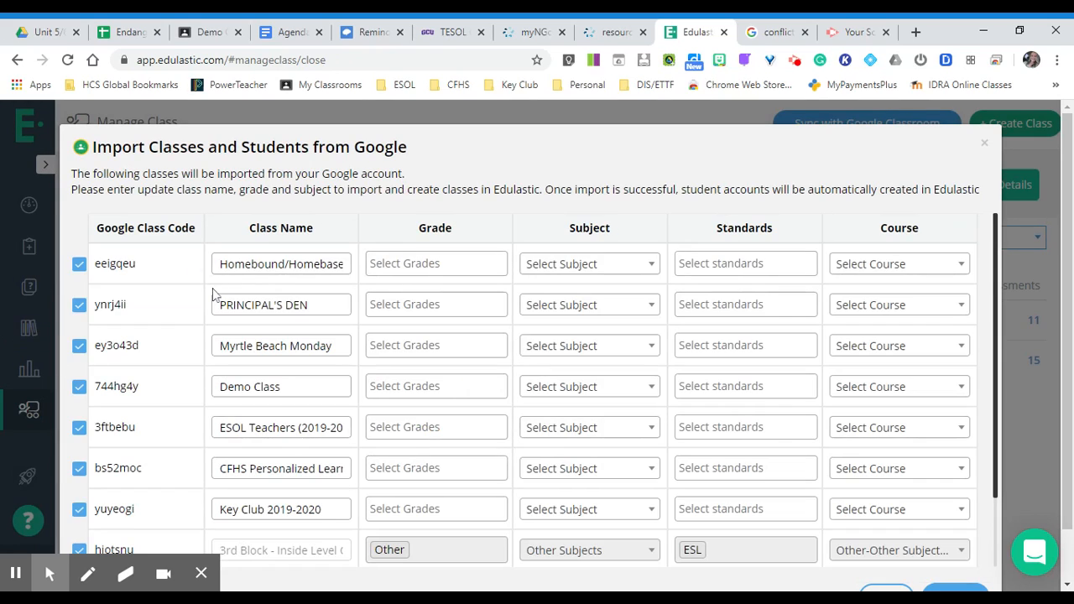
left_click(77, 266)
left_click(78, 305)
left_click(80, 347)
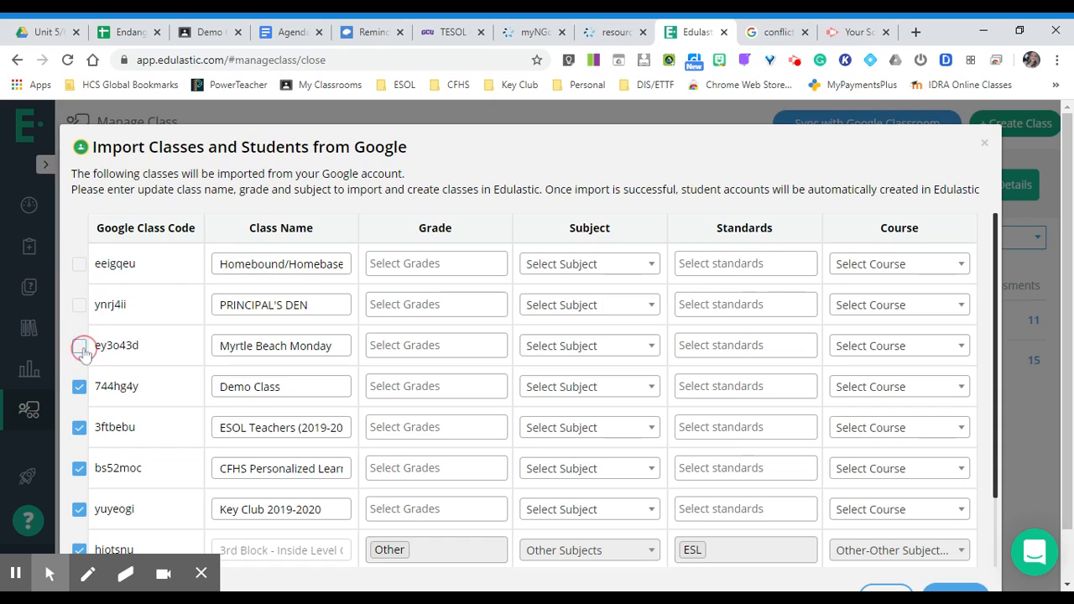
left_click(79, 429)
left_click(79, 470)
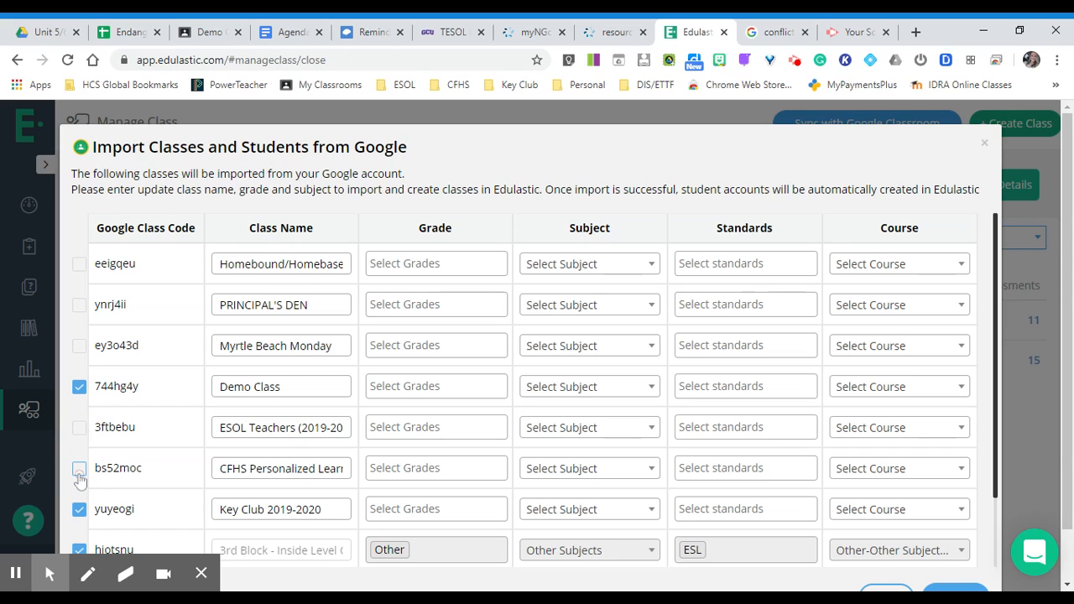
left_click(80, 509)
scroll(159, 467, "down", 3)
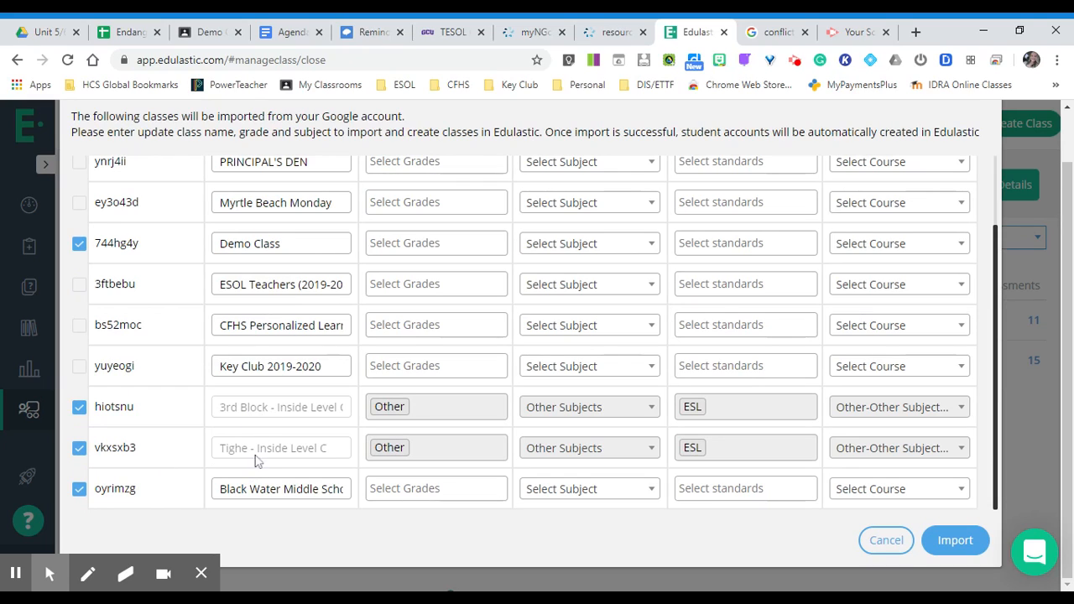
left_click(82, 491)
Check the class selection and import the selected Google Classroom classes
scroll(527, 344, "up", 3)
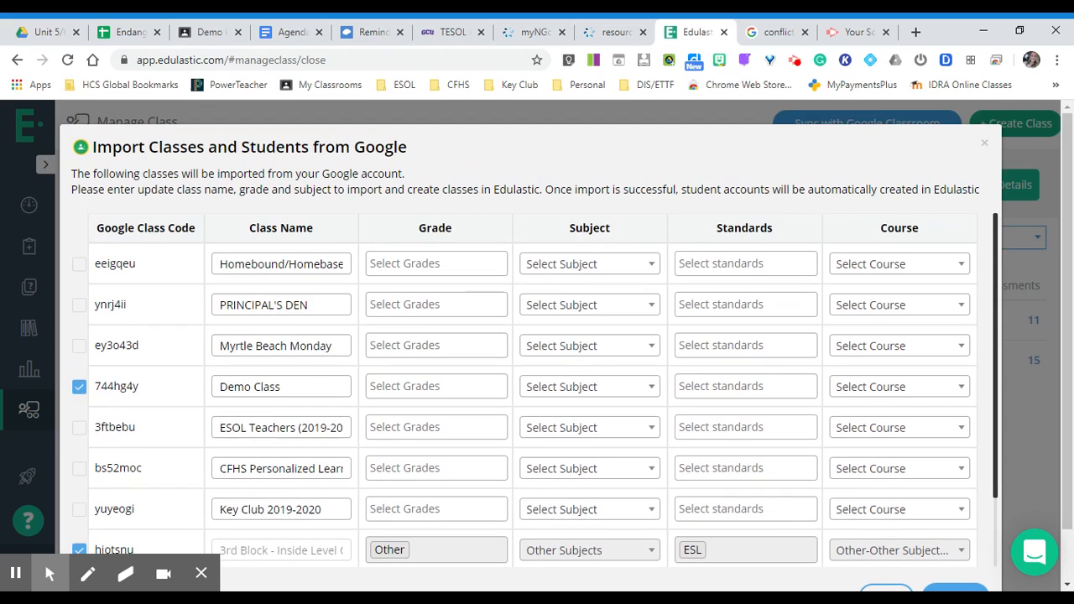
scroll(527, 344, "down", 3)
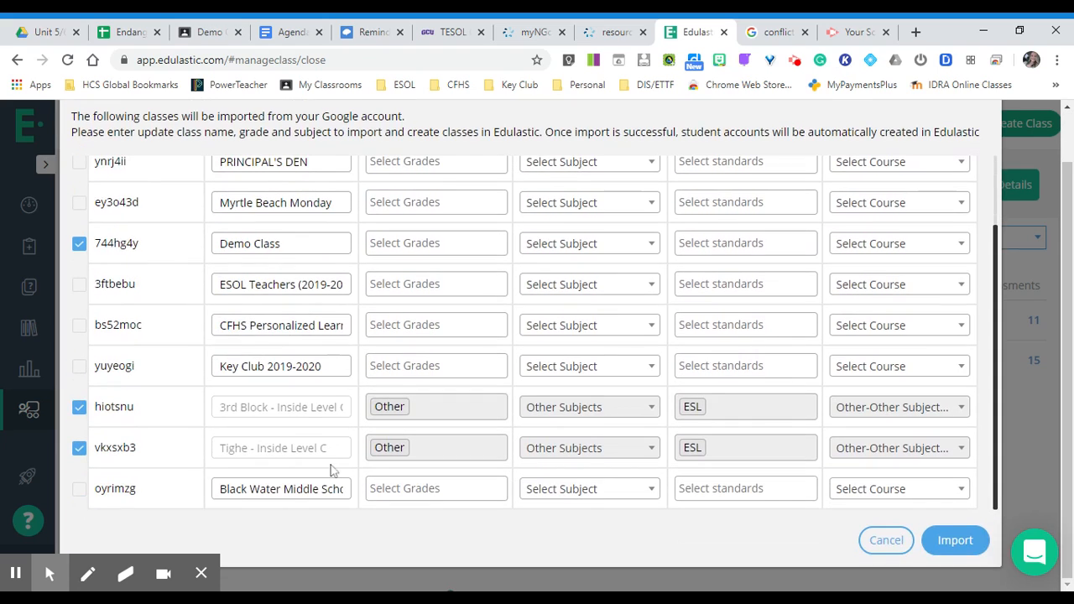
left_click(954, 539)
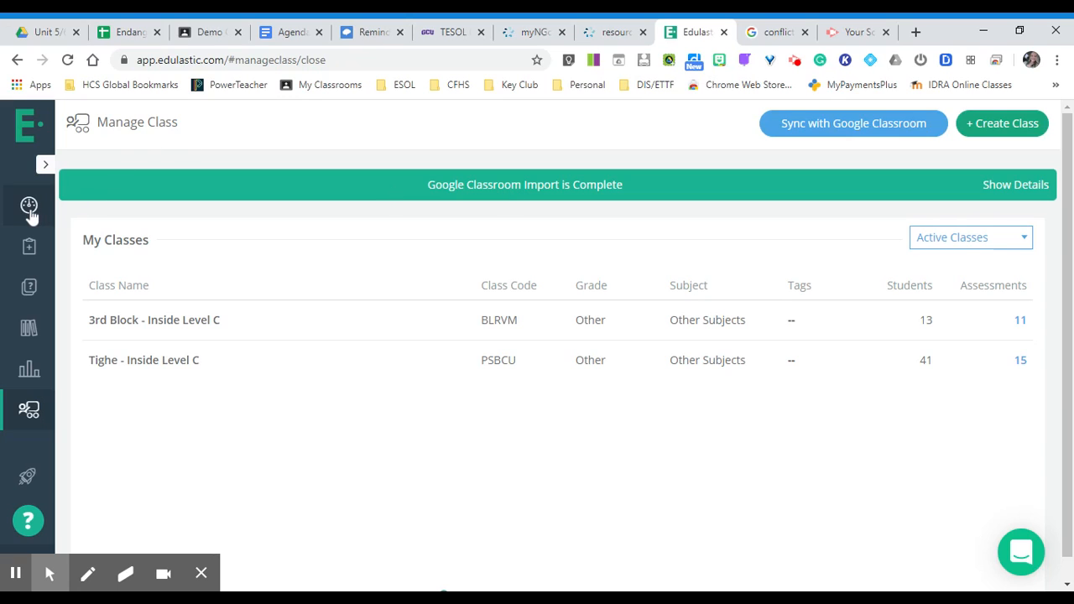
View the class dashboard, the assessment library and the question bank
left_click(29, 210)
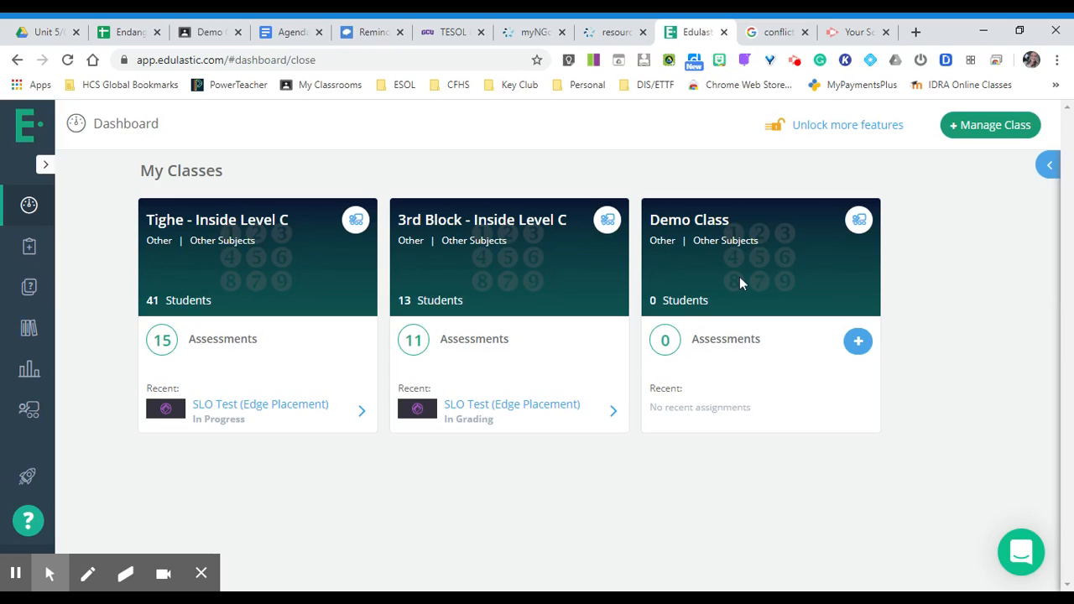
left_click(30, 332)
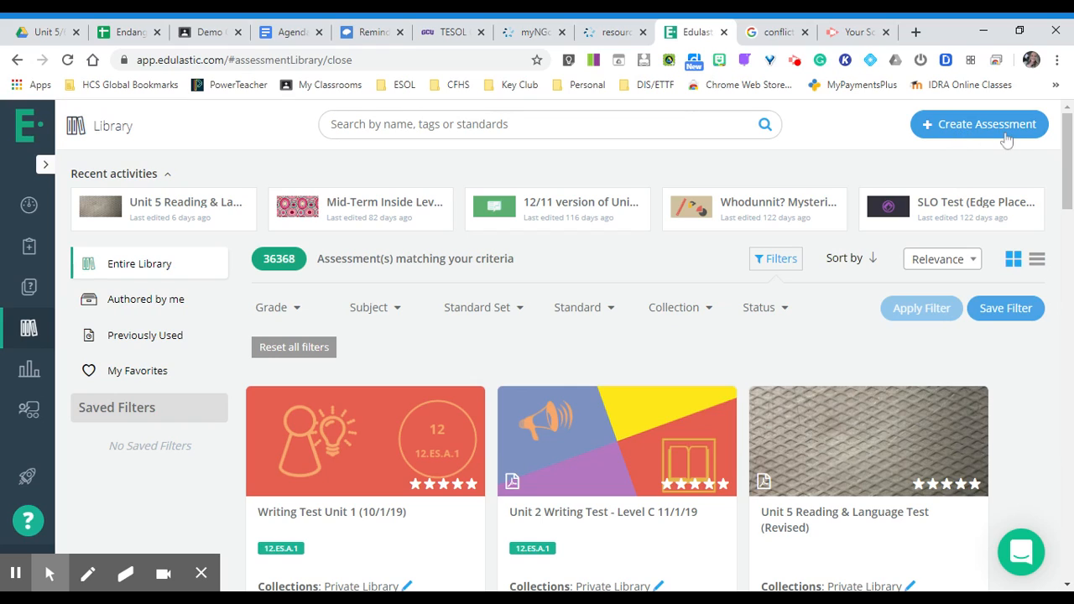
left_click(29, 288)
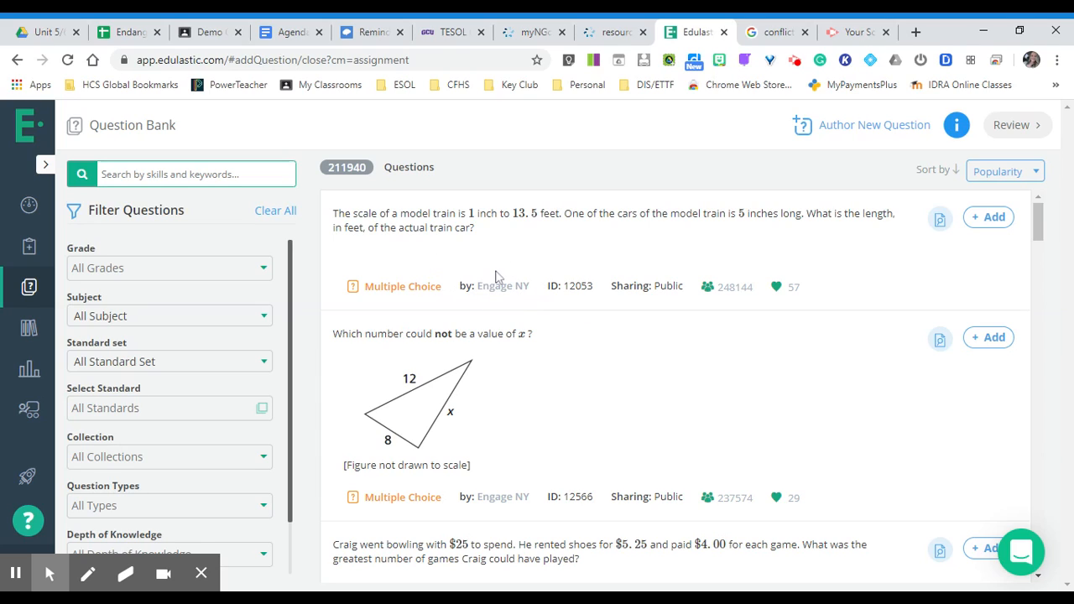
Create a new assessment from the library by uploading the Selection Test 1 "Nadia the Willful" PDF from the computer
left_click(30, 332)
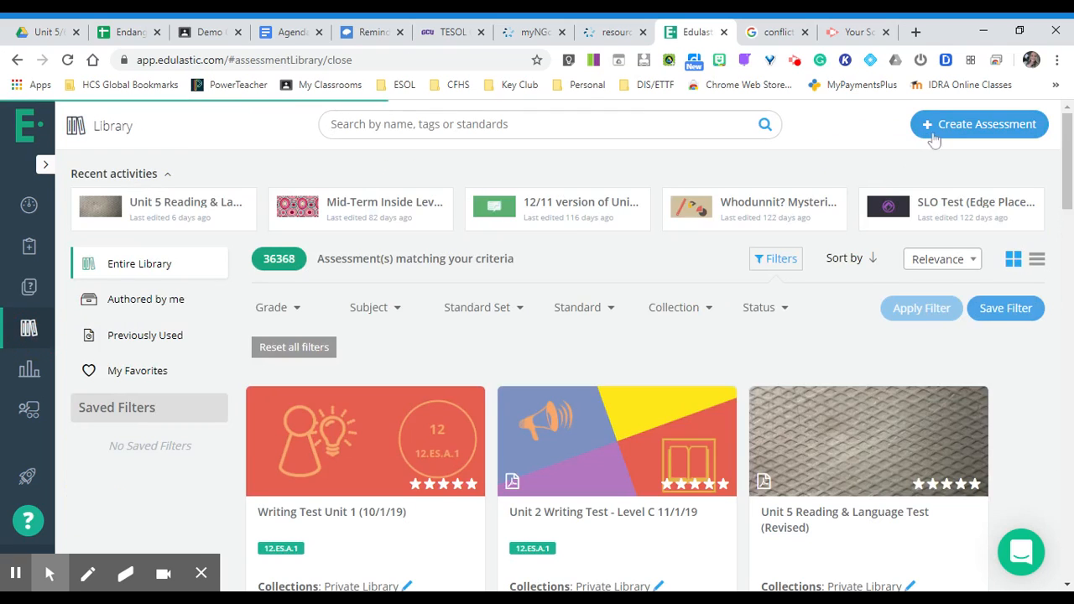
left_click(943, 133)
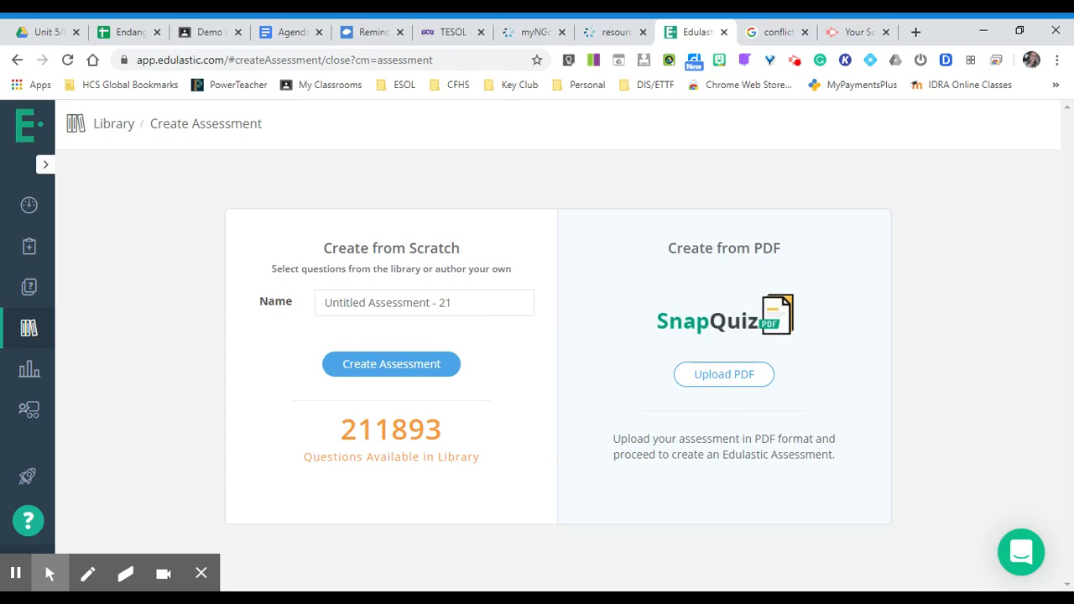
left_click(722, 374)
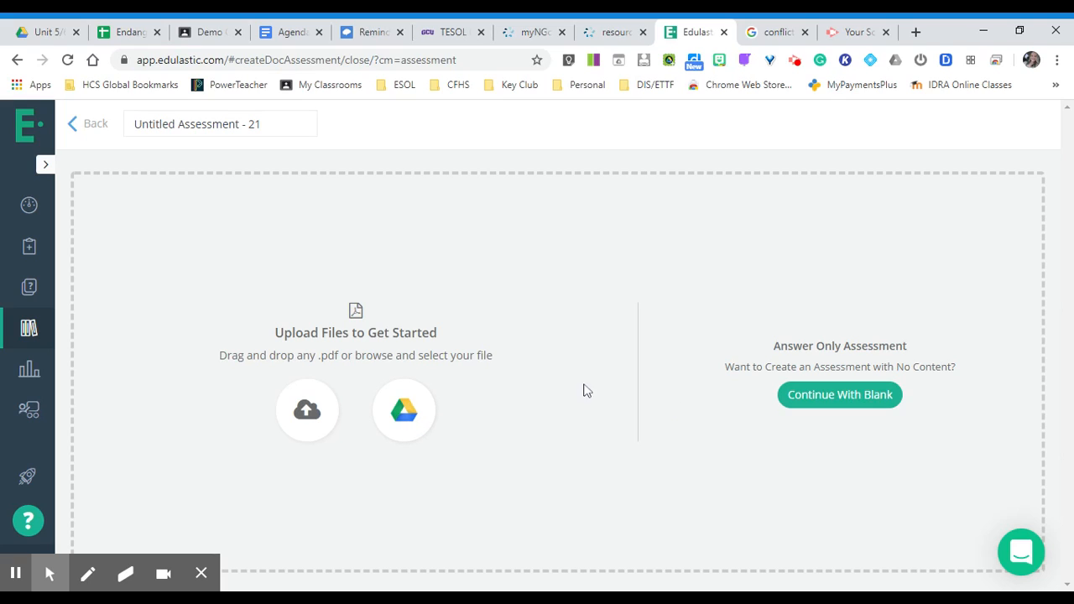
left_click(307, 420)
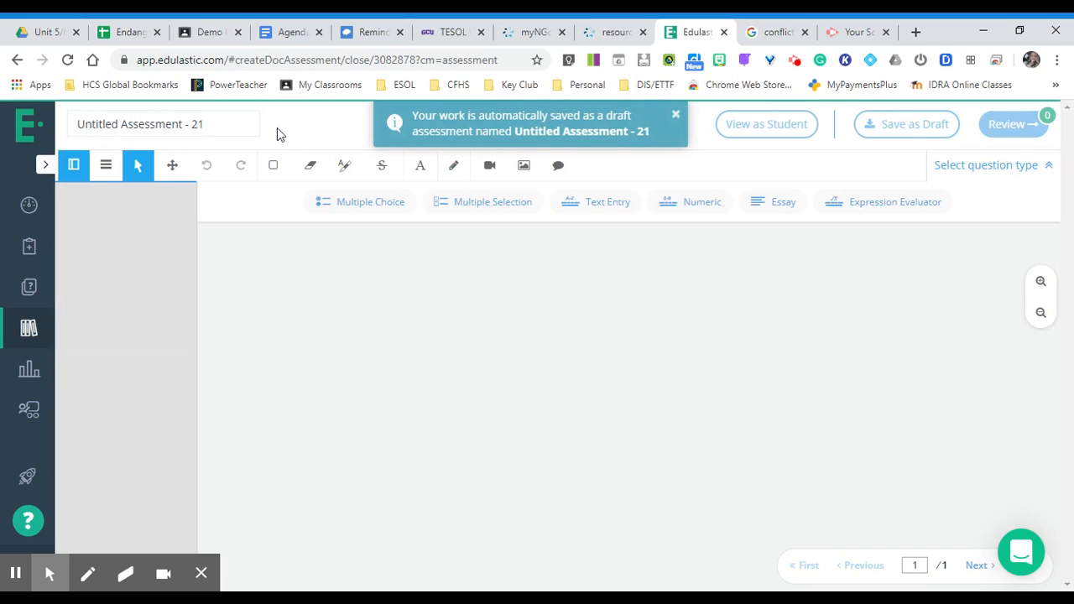
Rename the assessment as "Unit 6 Selection 1 Quiz"
left_click(223, 123)
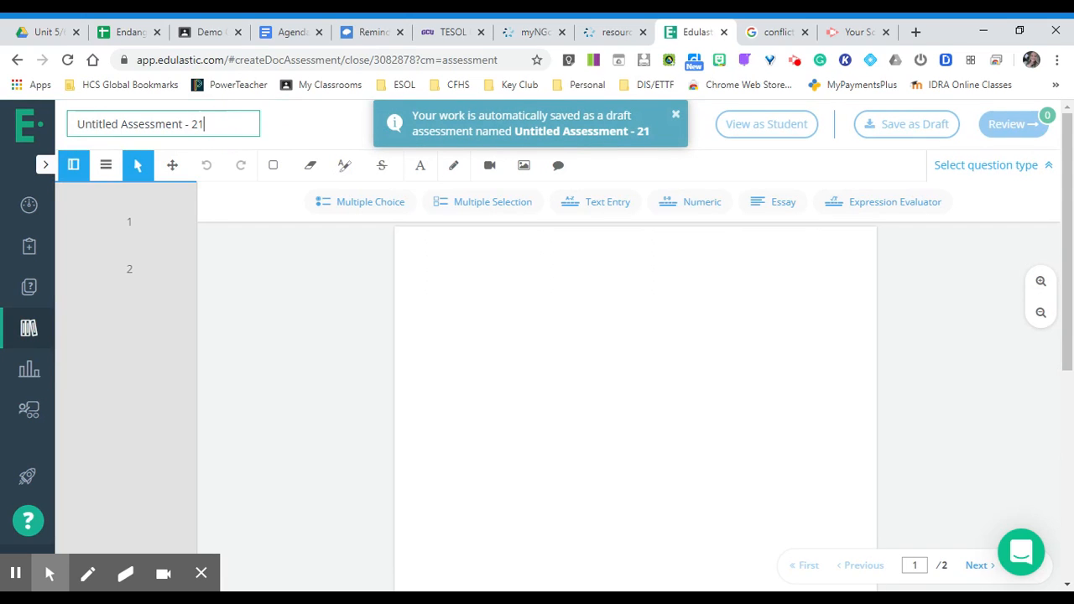
key("BackSpace")
key("BackSpace")
key("BackSpace")
key("BackSpace")
key("BackSpace")
key("BackSpace")
key("BackSpace")
key("BackSpace")
key("BackSpace")
key("BackSpace")
key("BackSpace")
key("BackSpace")
key("BackSpace")
key("BackSpace")
key("BackSpace")
key("BackSpace")
key("BackSpace")
key("BackSpace")
key("BackSpace")
key("BackSpace")
key("BackSpace")
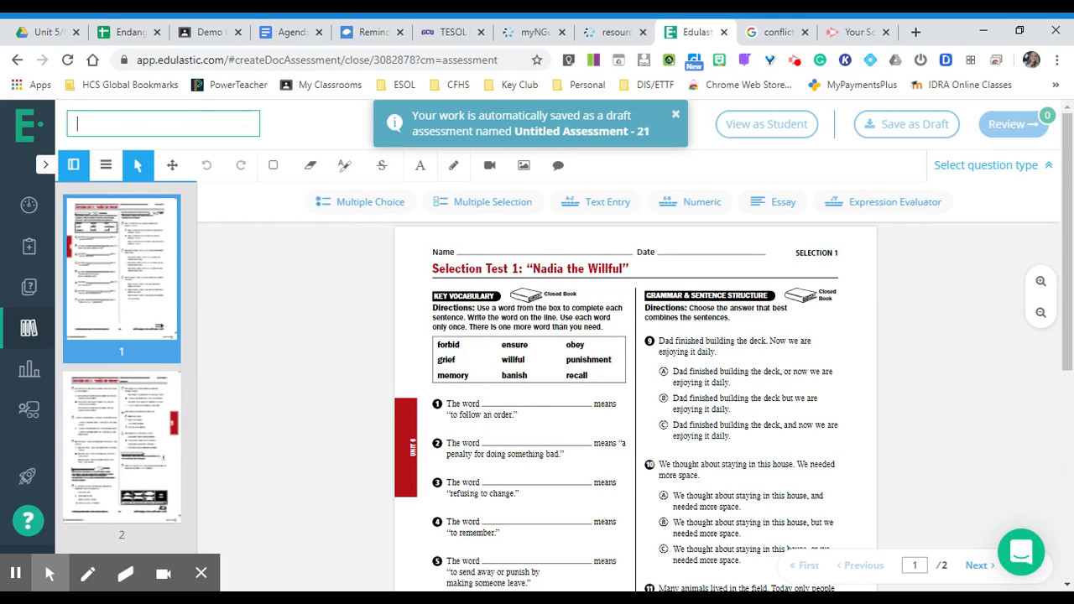
type("Unit 6 ")
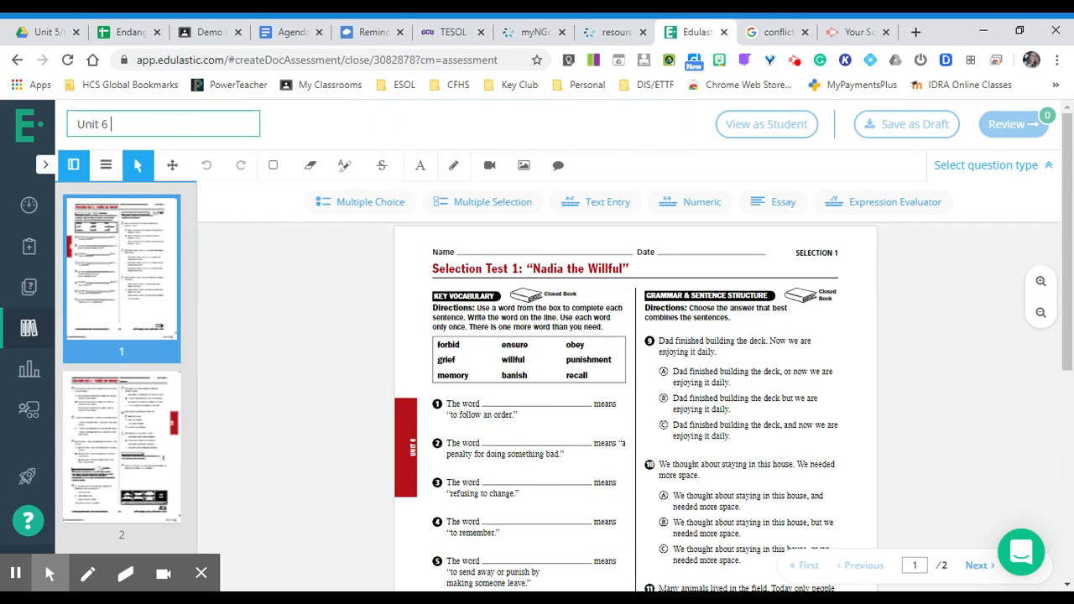
type("Selection 1 Quiz")
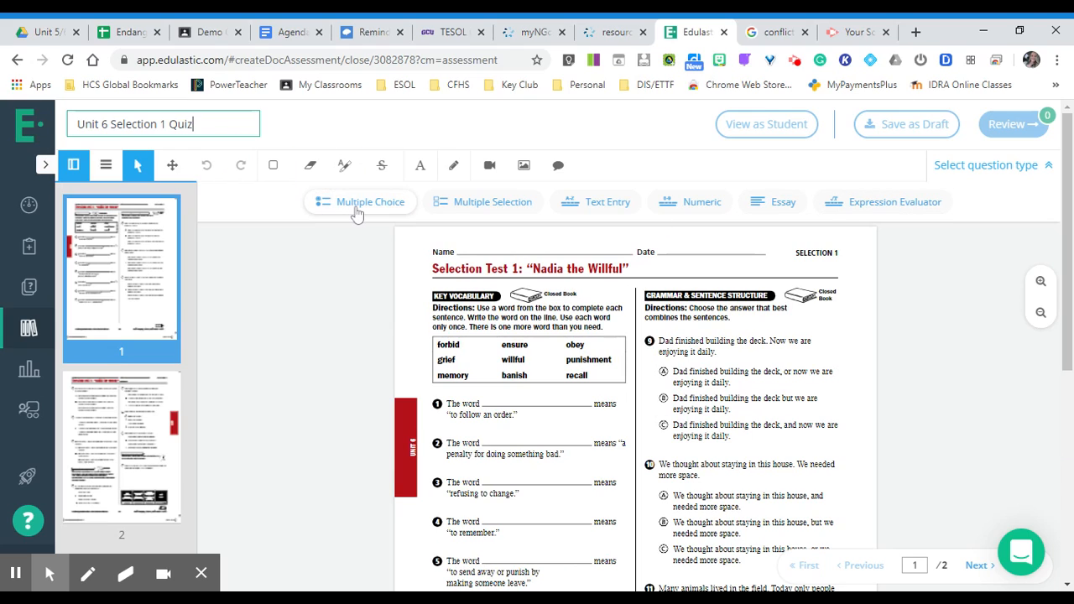
Add a text entry question on the first vocabulary blank with correct answer "obey", allowing a single letter mistake
left_click(601, 205)
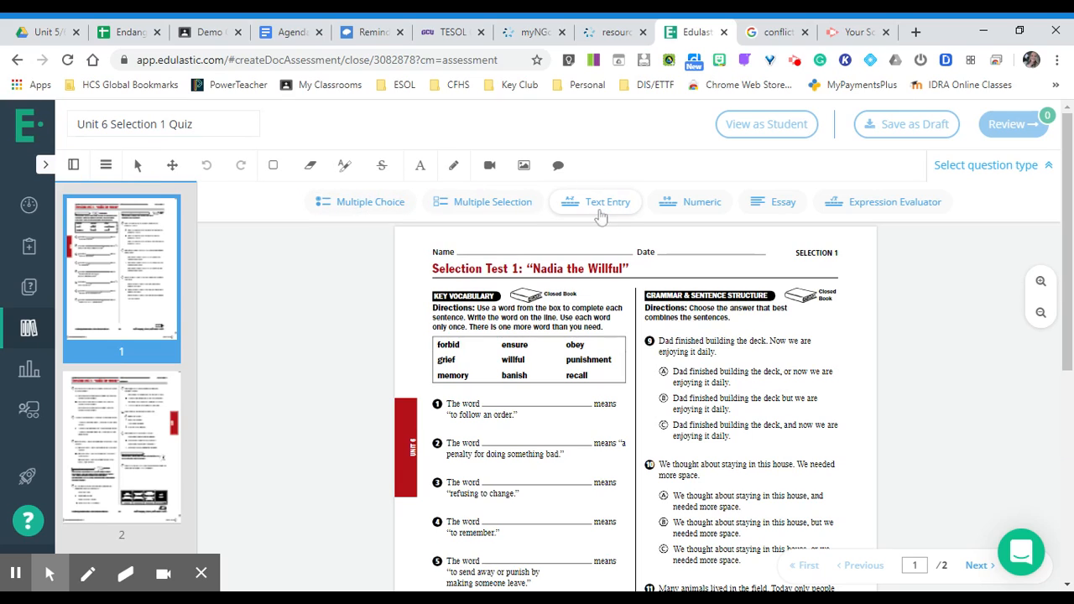
left_click(503, 393)
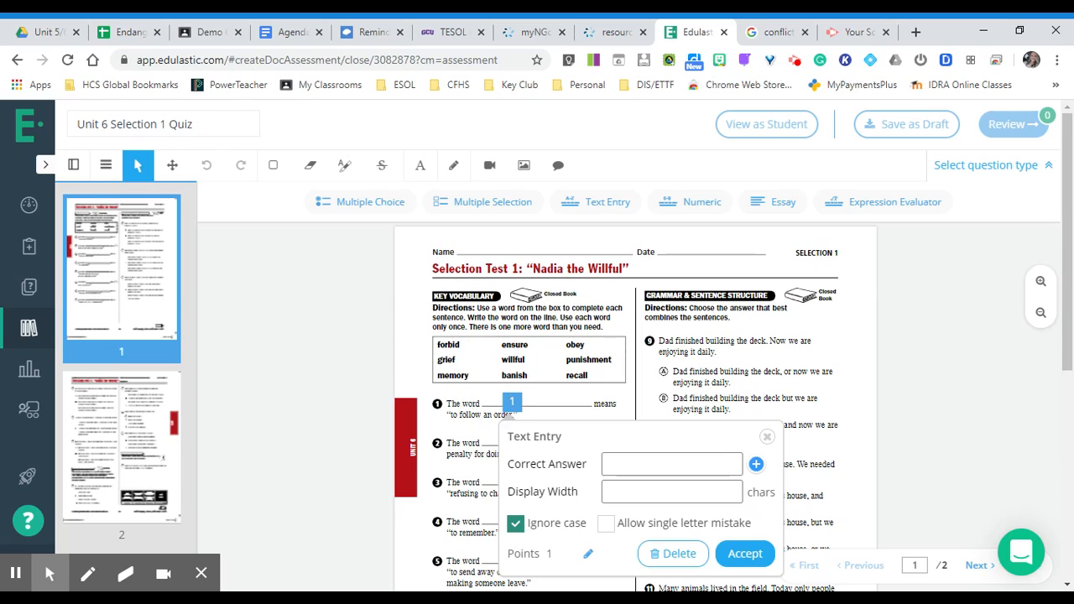
type("obey")
scroll(605, 527, "down", 2)
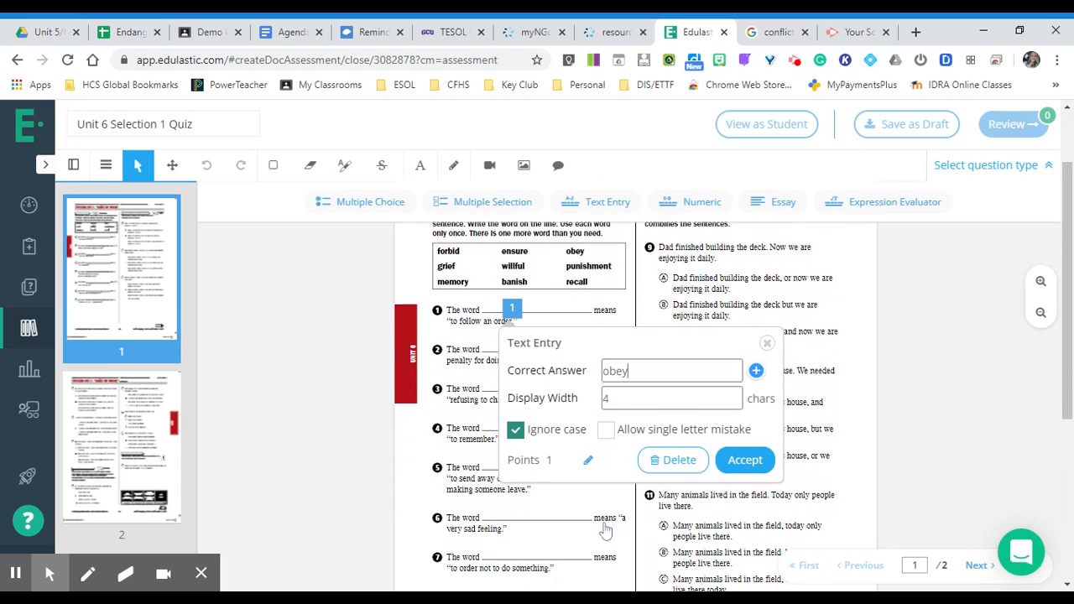
left_click(607, 431)
left_click(588, 461)
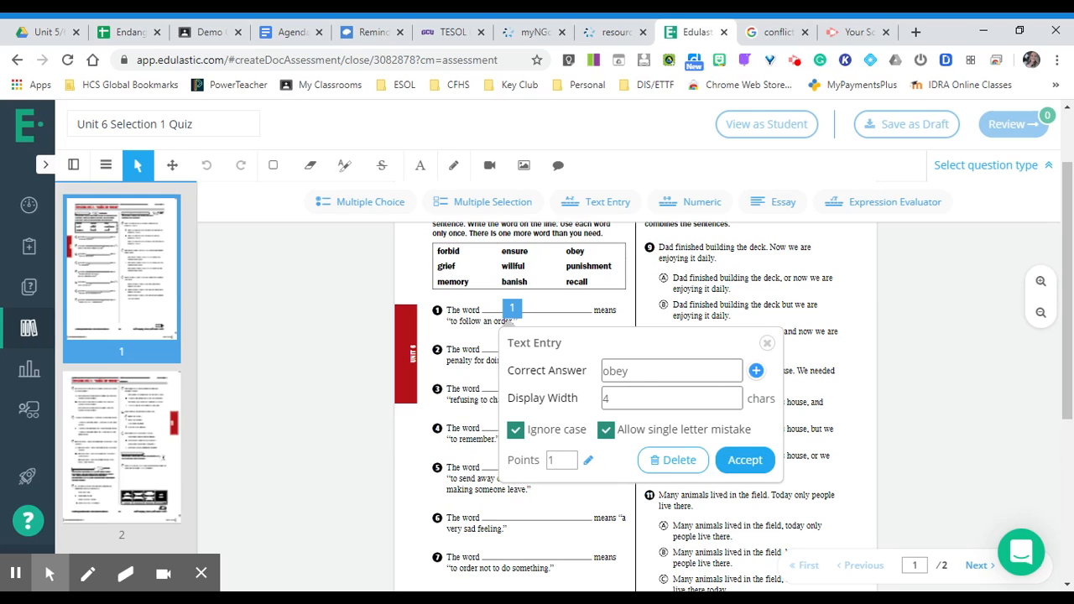
left_click(760, 461)
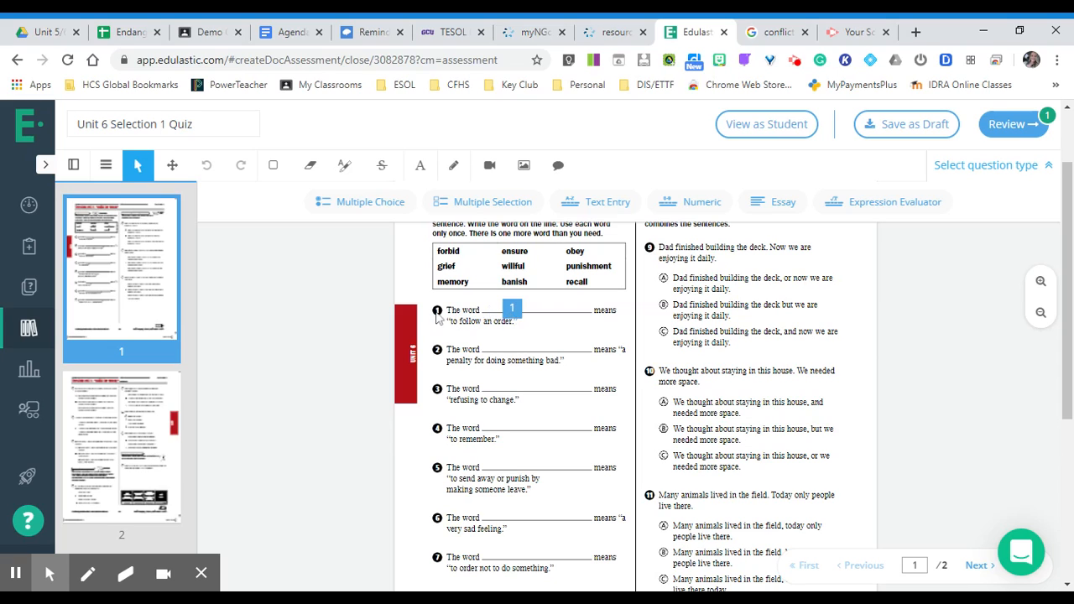
Add a multiple choice question beside test item 9 with C as the correct answer
scroll(495, 520, "down", 1)
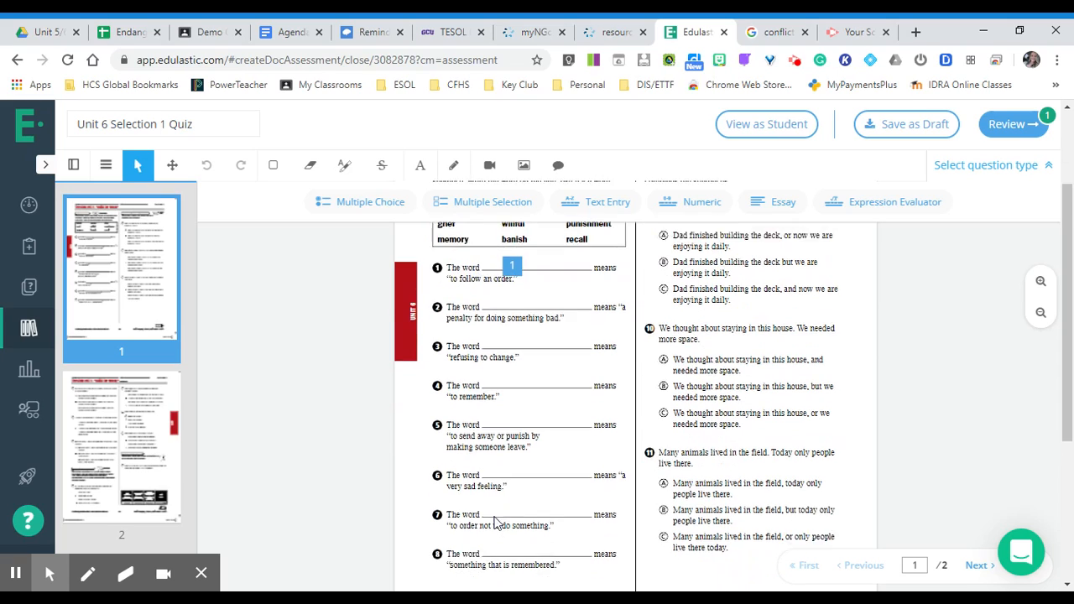
scroll(495, 521, "down", 2)
scroll(495, 522, "up", 3)
scroll(545, 460, "up", 1)
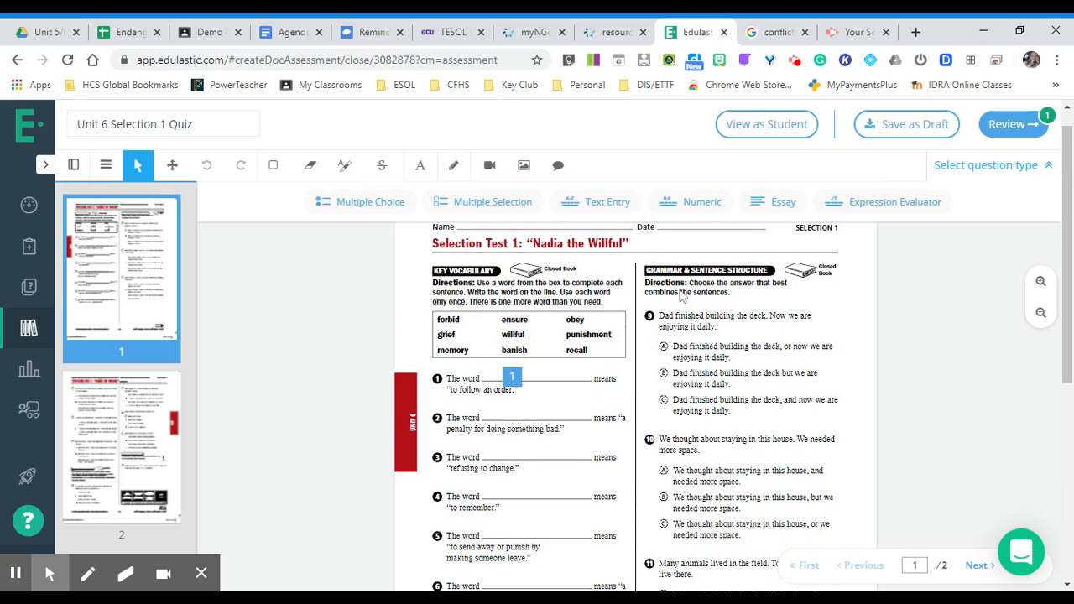
left_click(386, 203)
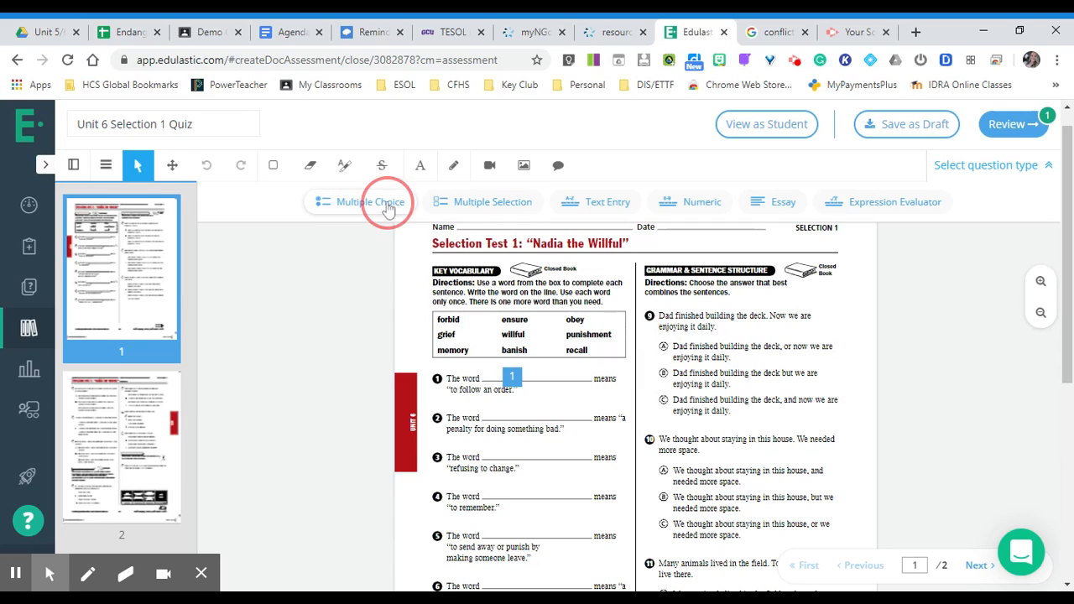
left_click(830, 316)
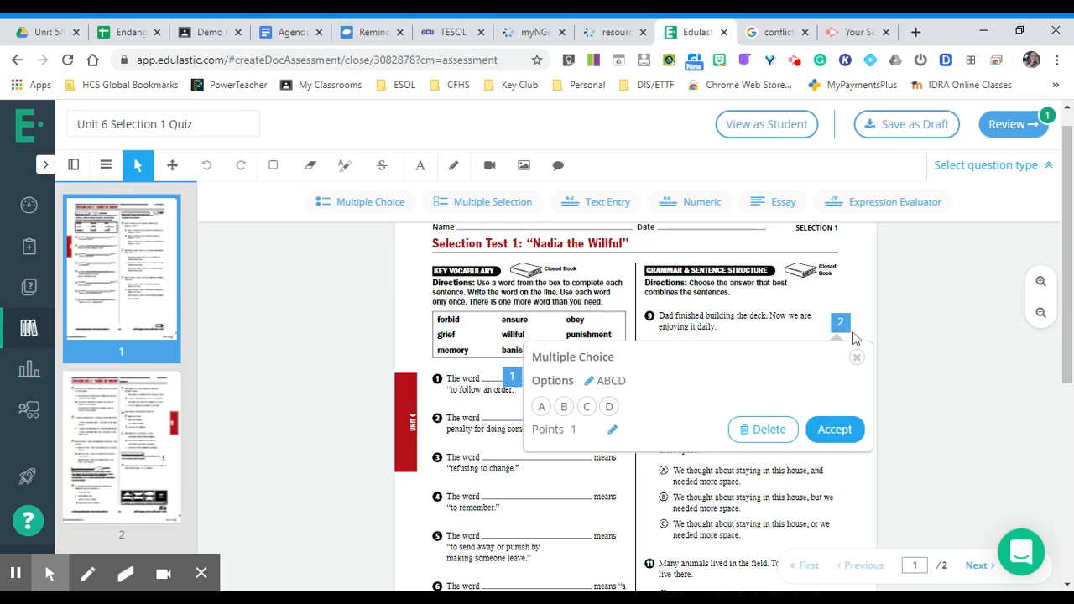
left_click(586, 408)
left_click(831, 430)
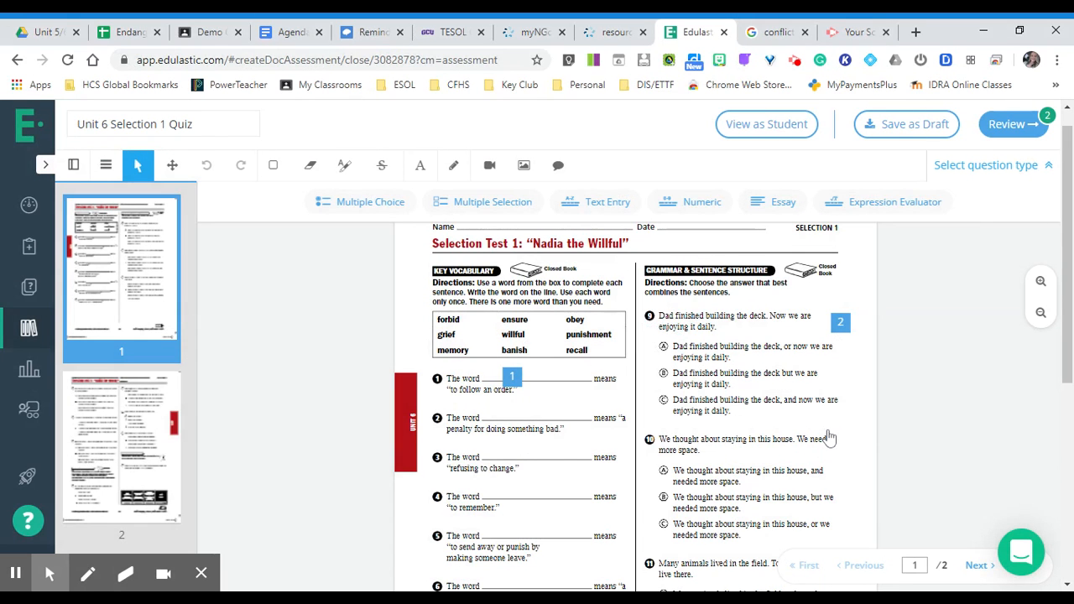
Add a multiple choice question beside test item 10 with B as the correct answer
left_click(379, 212)
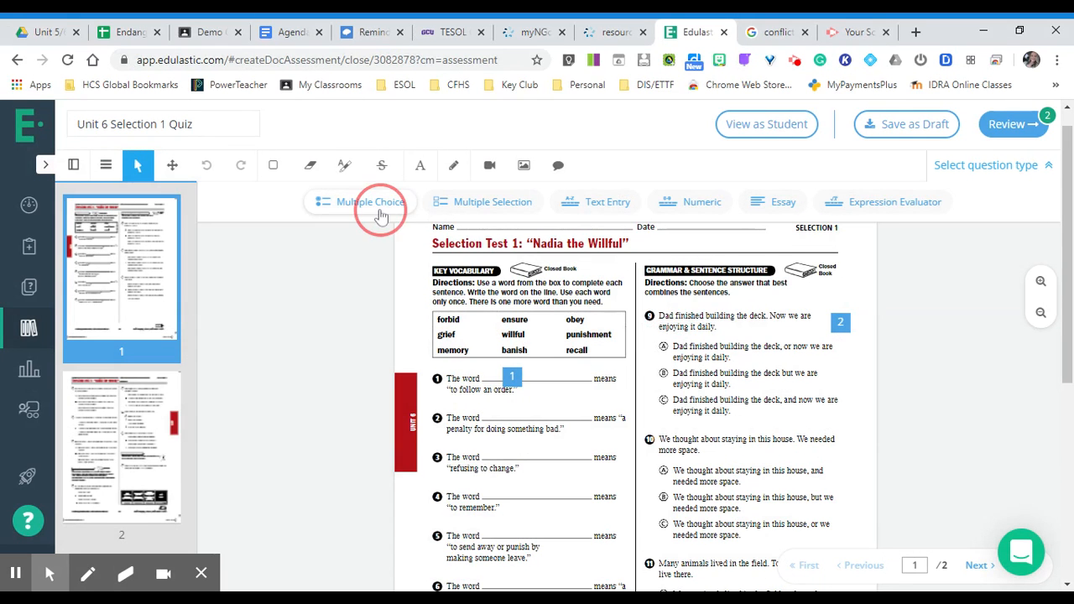
scroll(824, 455, "down", 1)
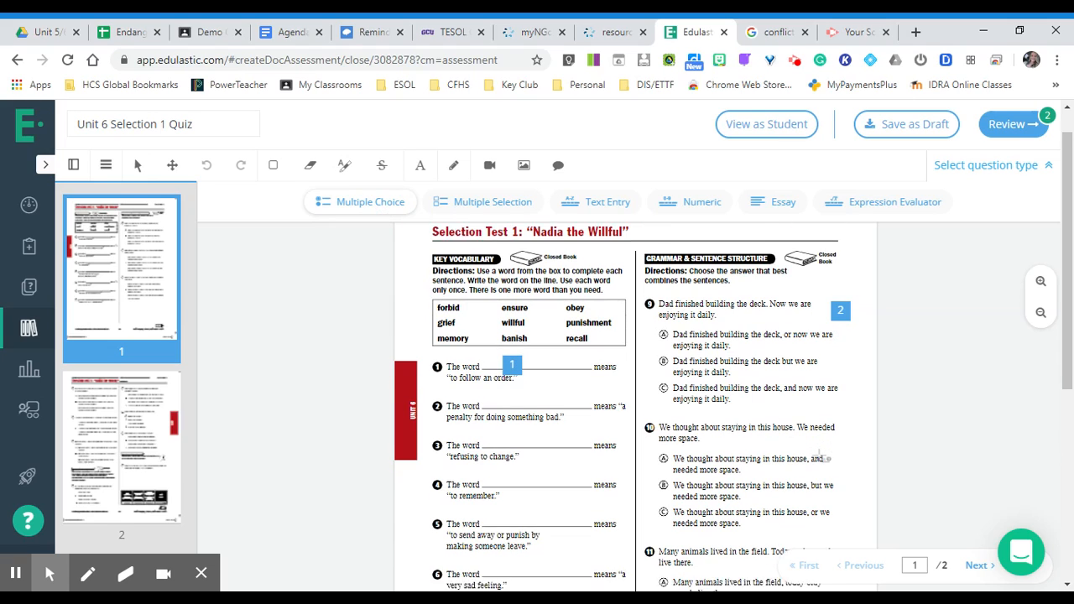
left_click(831, 425)
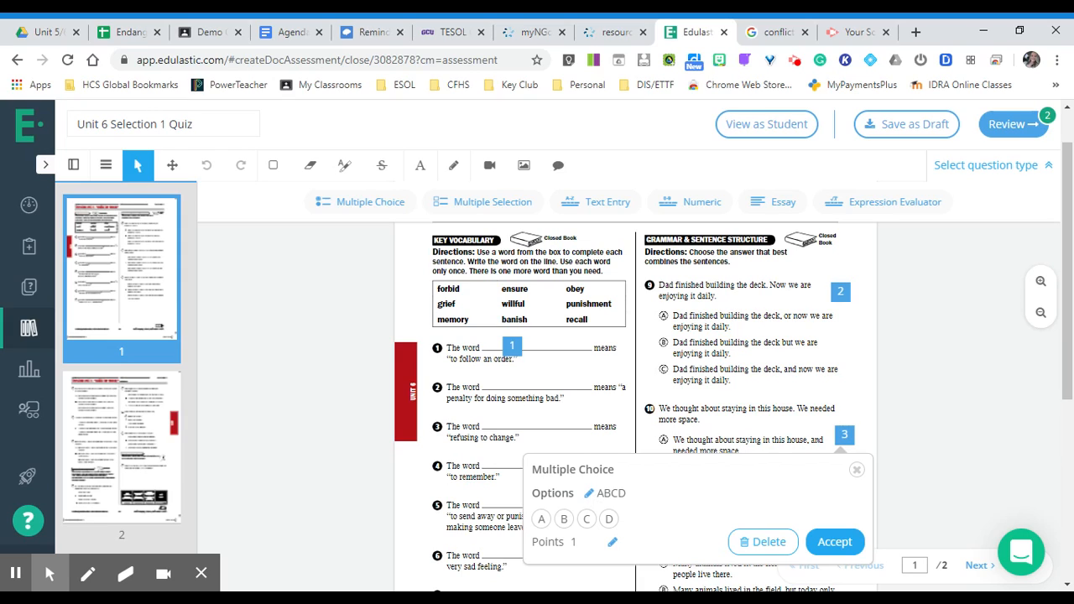
left_click(591, 495)
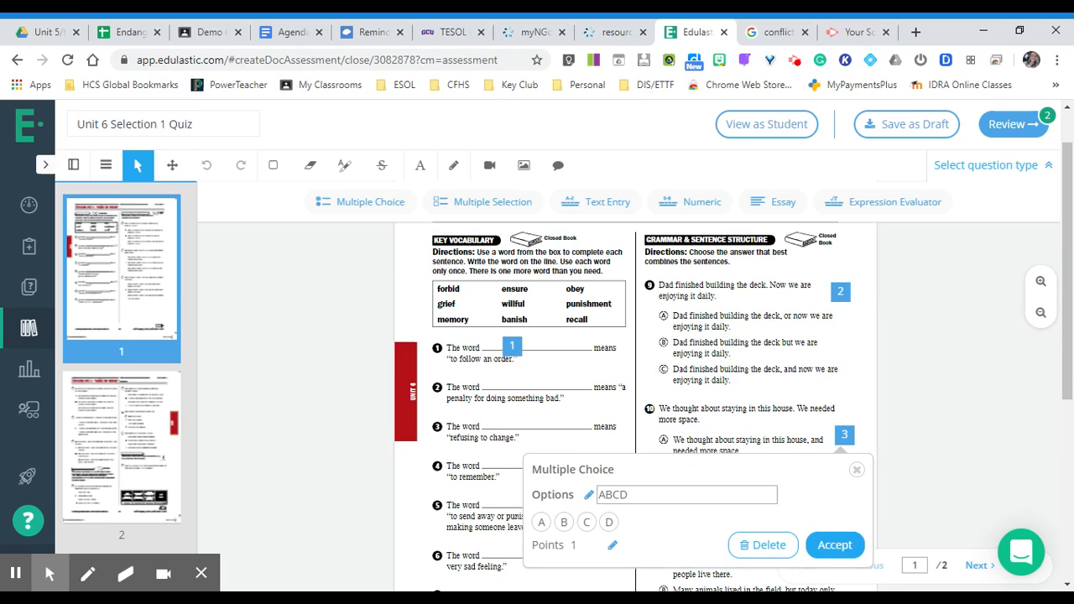
left_click(642, 495)
left_click(837, 550)
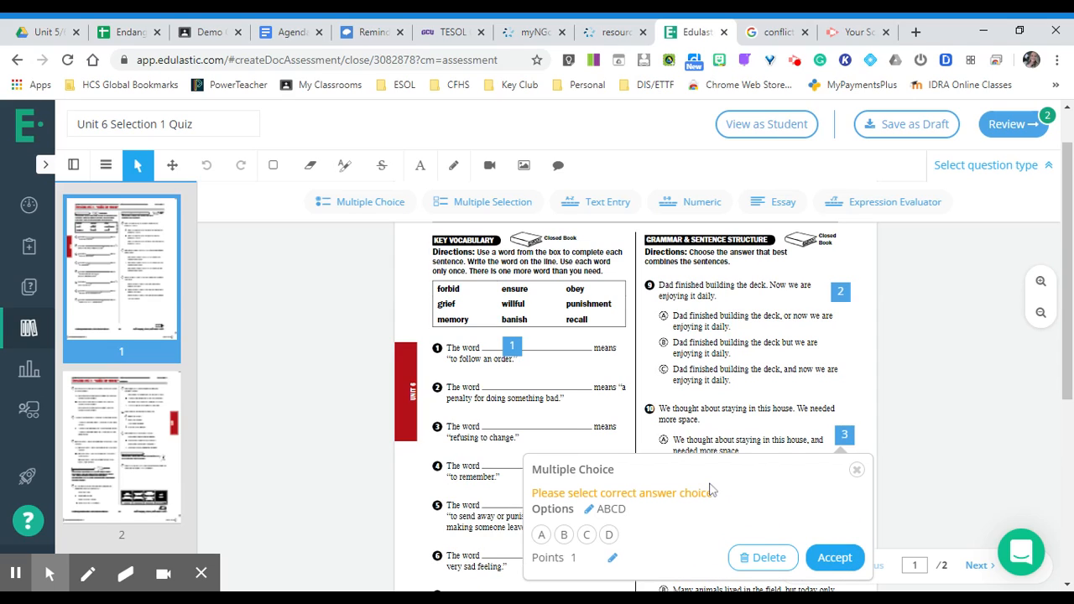
scroll(717, 495, "down", 1)
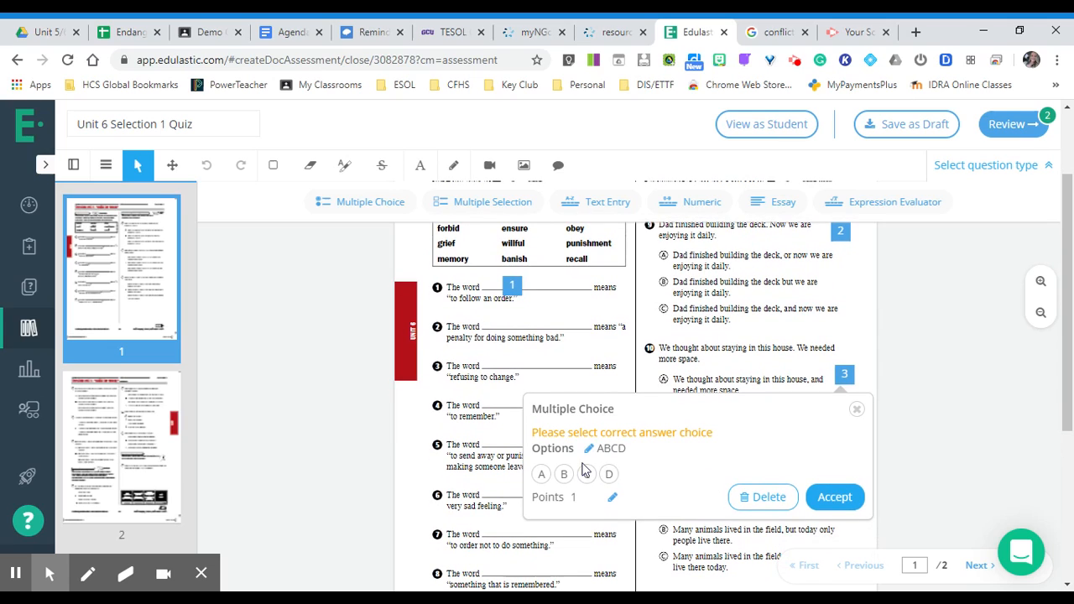
left_click(564, 476)
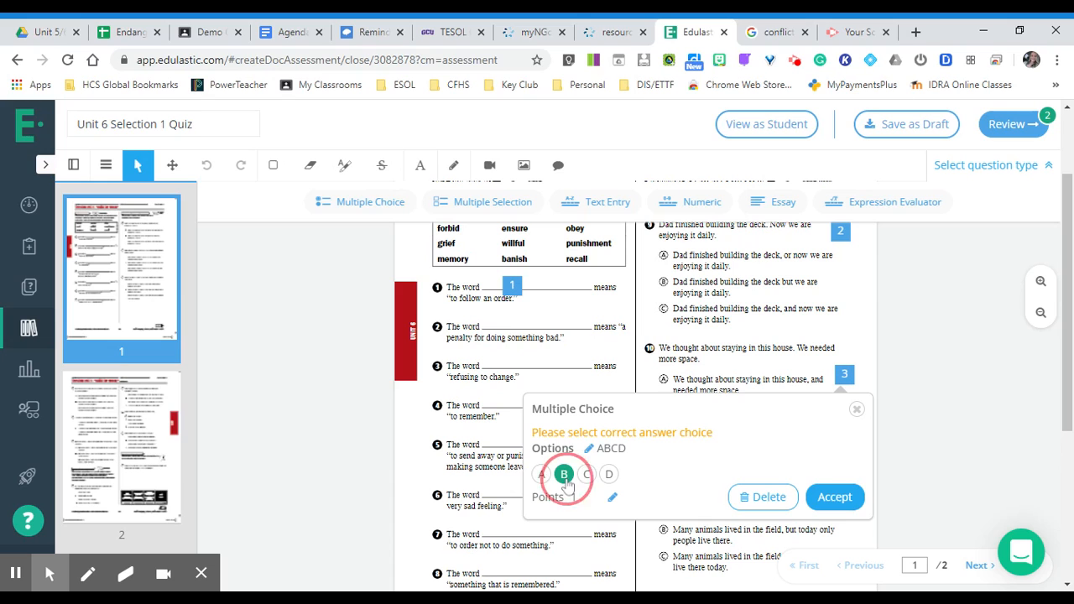
left_click(843, 497)
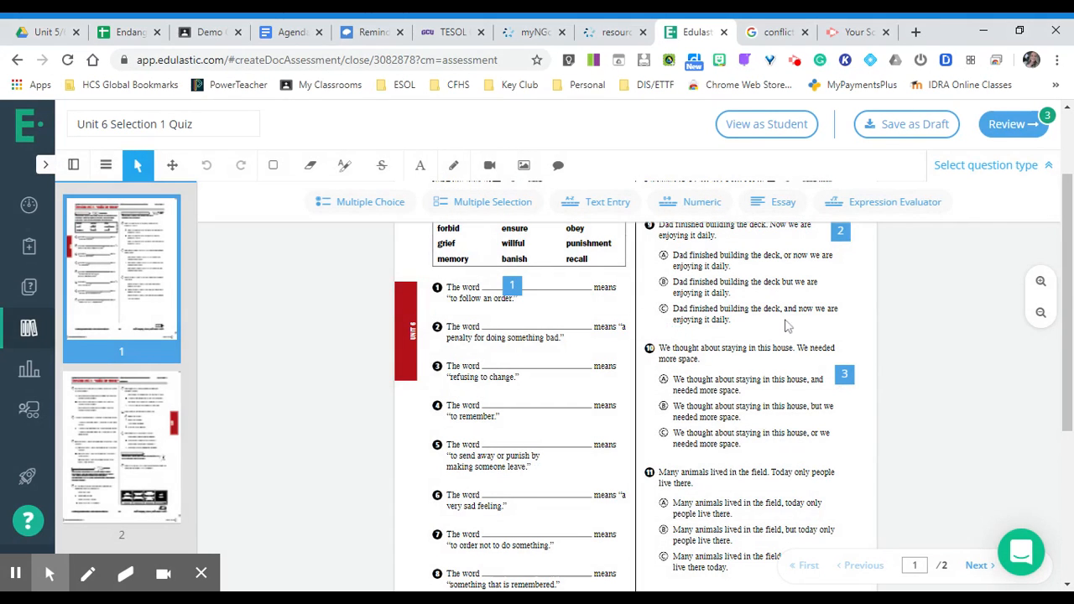
Review the quiz and tag all its questions with ELP Standard 1 - Level 1 from the English Language Proficiency subject
left_click(1003, 127)
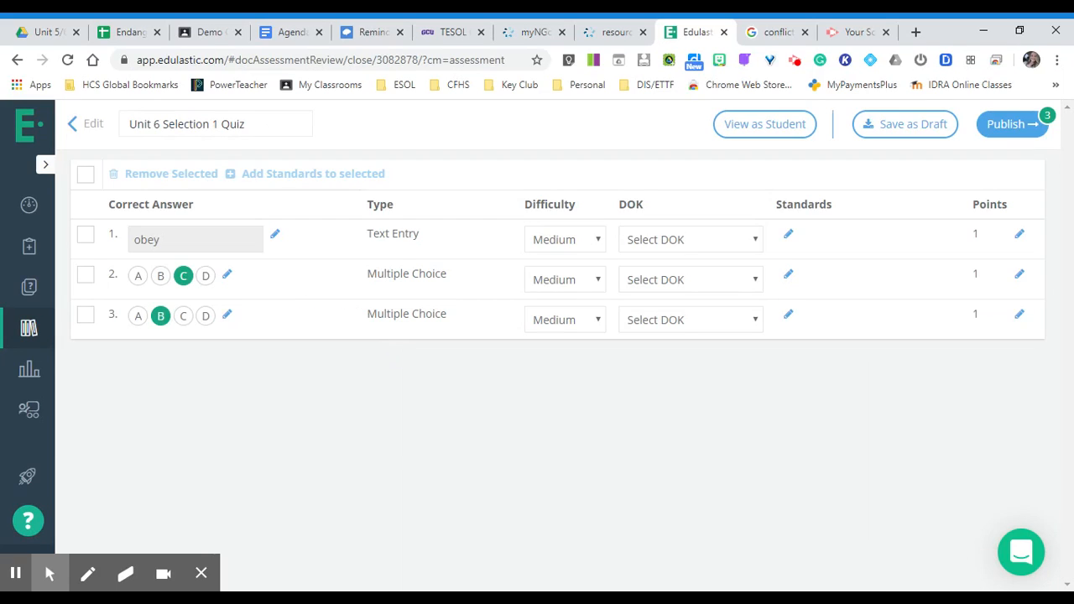
left_click(86, 173)
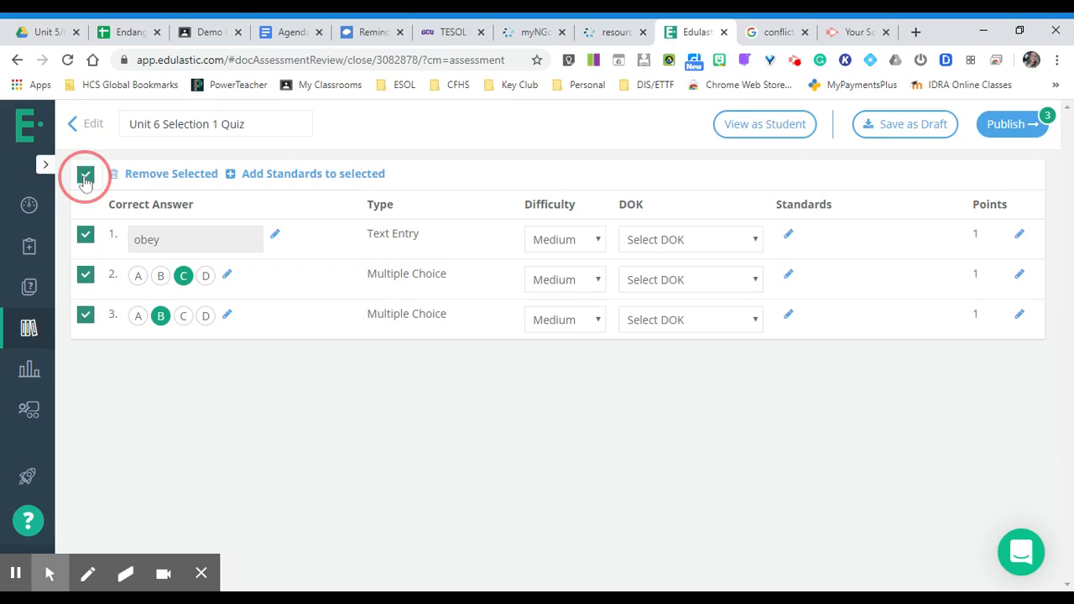
left_click(286, 174)
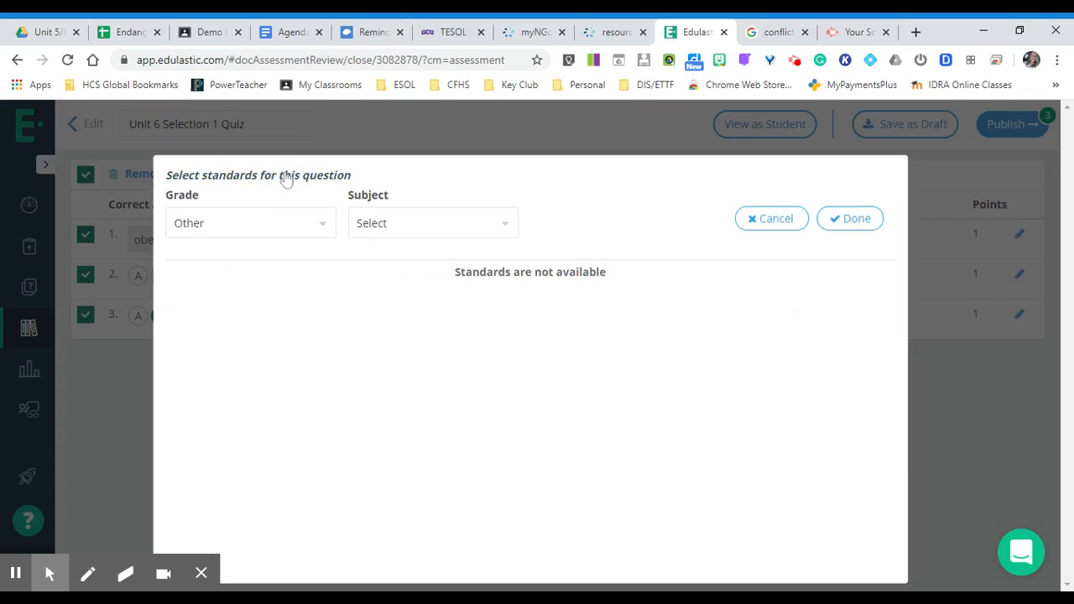
left_click(504, 225)
left_click(505, 249)
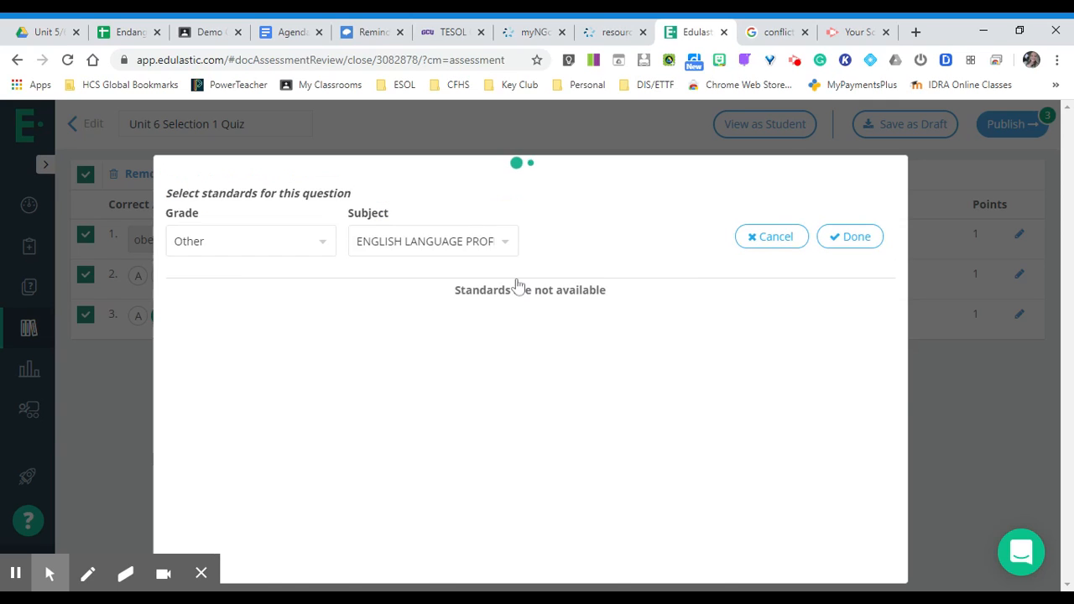
left_click(176, 285)
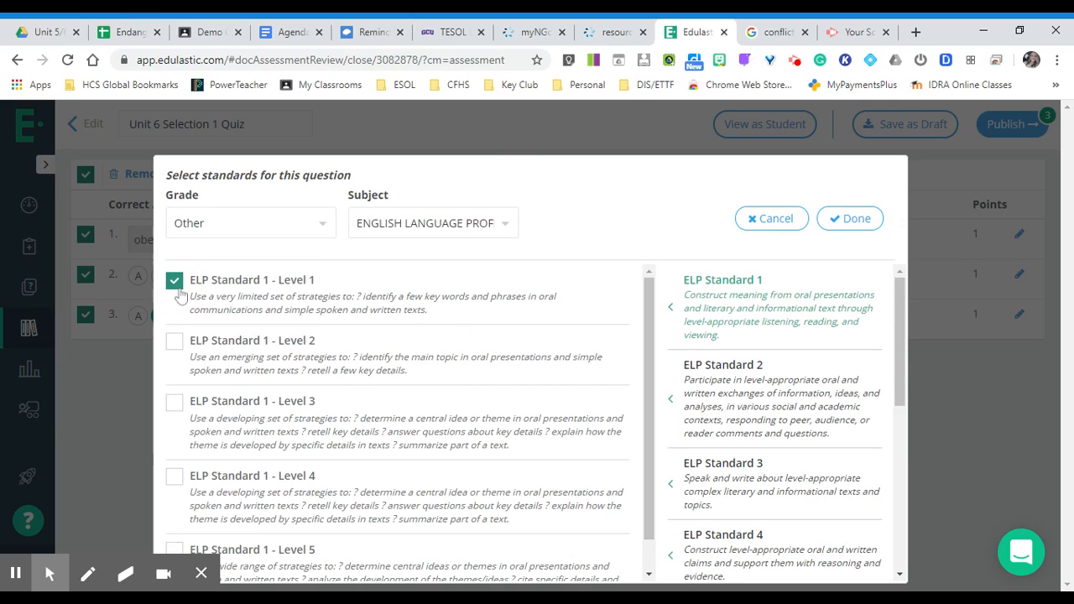
left_click(847, 218)
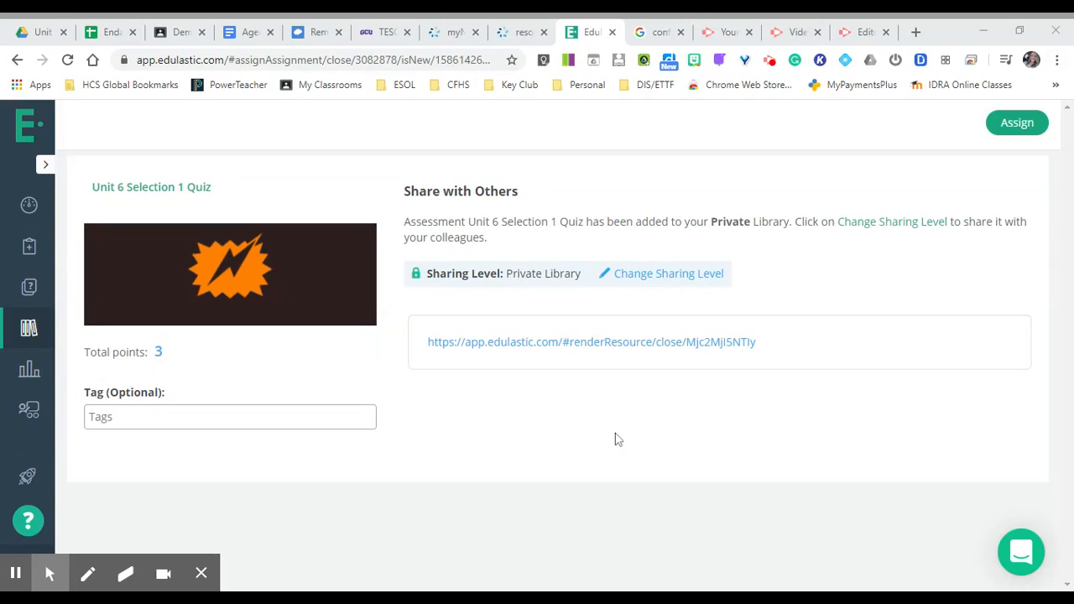
Change the quiz's sharing level to District Library and save it
left_click(683, 283)
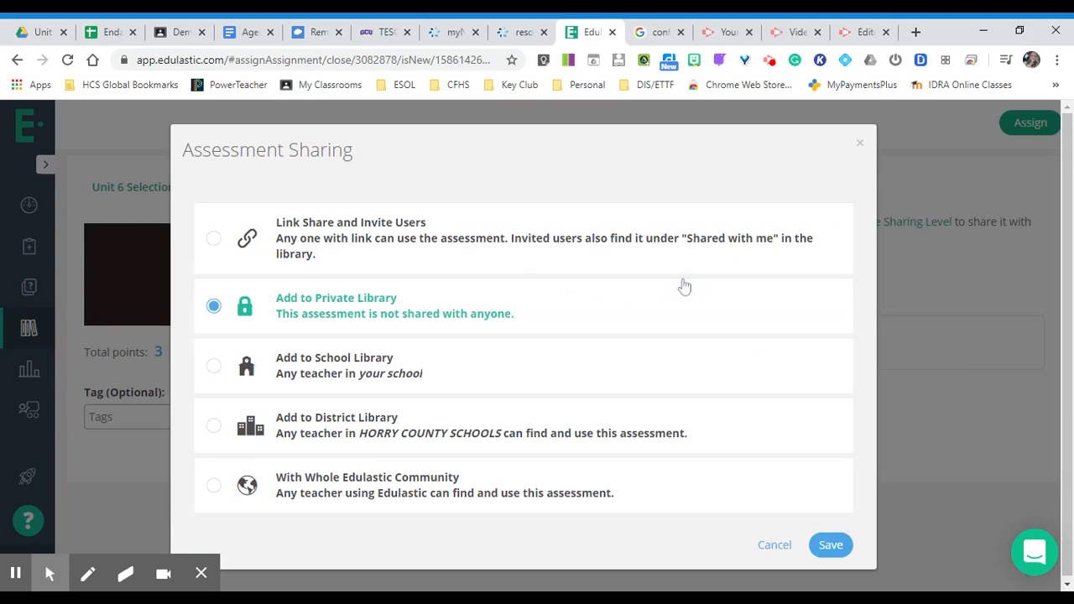
left_click(367, 379)
left_click(213, 425)
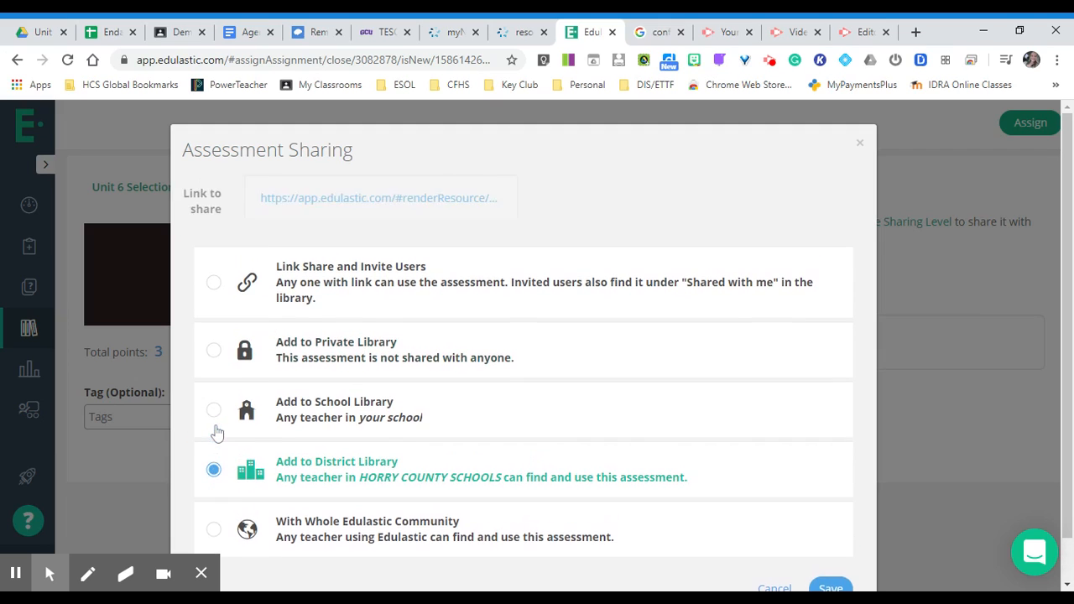
scroll(445, 391, "down", 2)
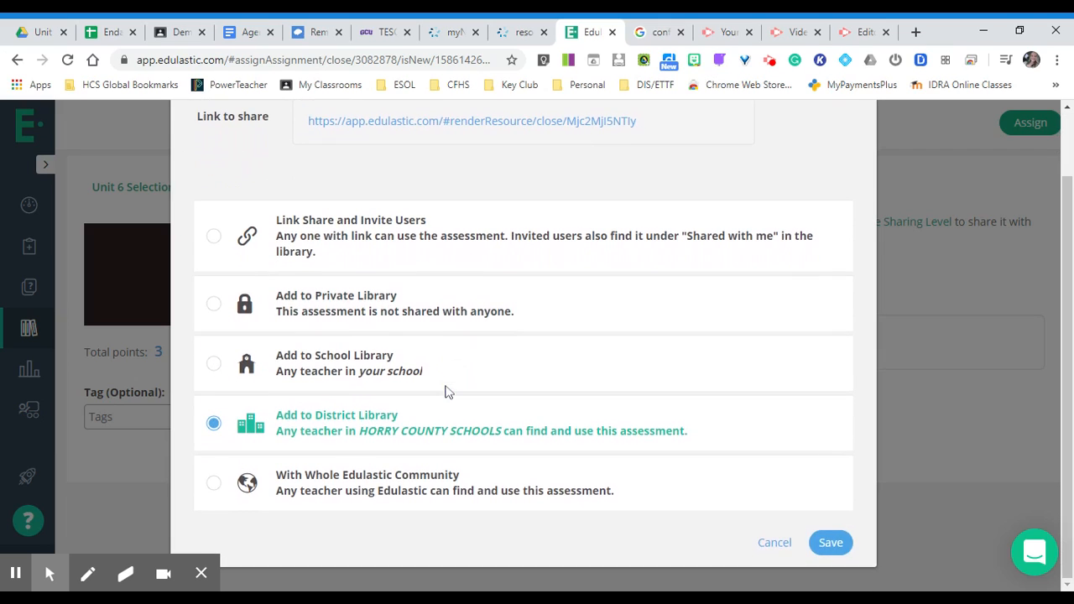
left_click(830, 544)
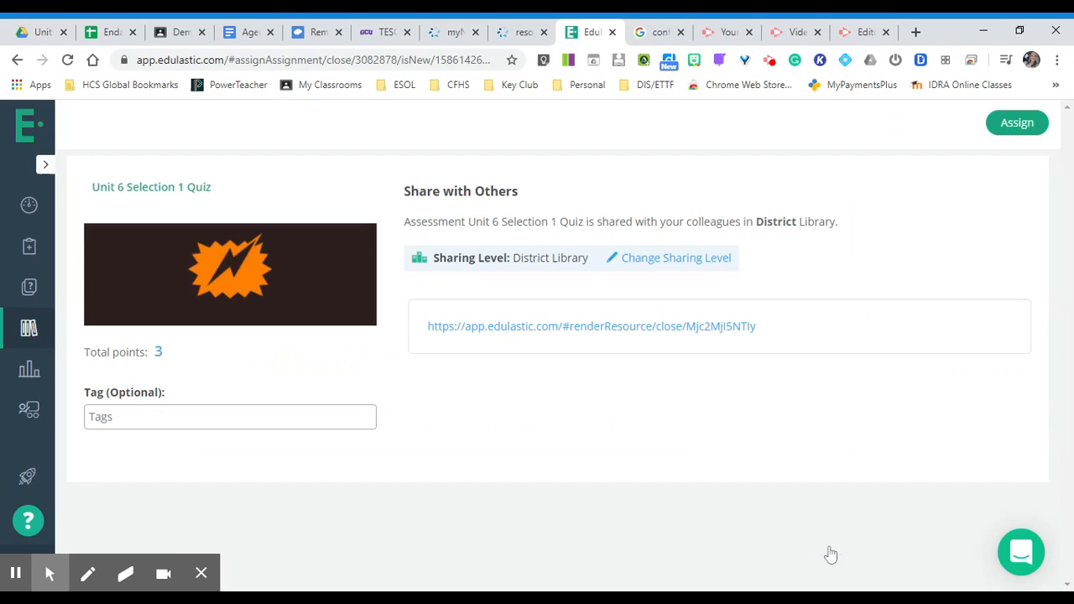
Choose Demo Class for the quiz assignment and set its open date to 7 April 2020, 11:40 AM
left_click(1006, 132)
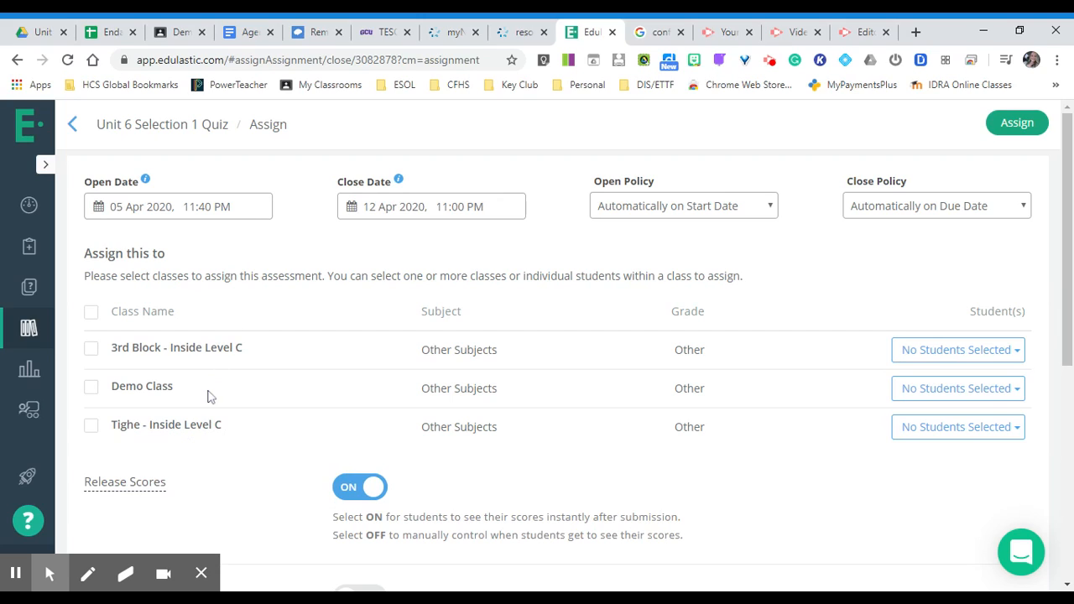
left_click(92, 389)
left_click(175, 206)
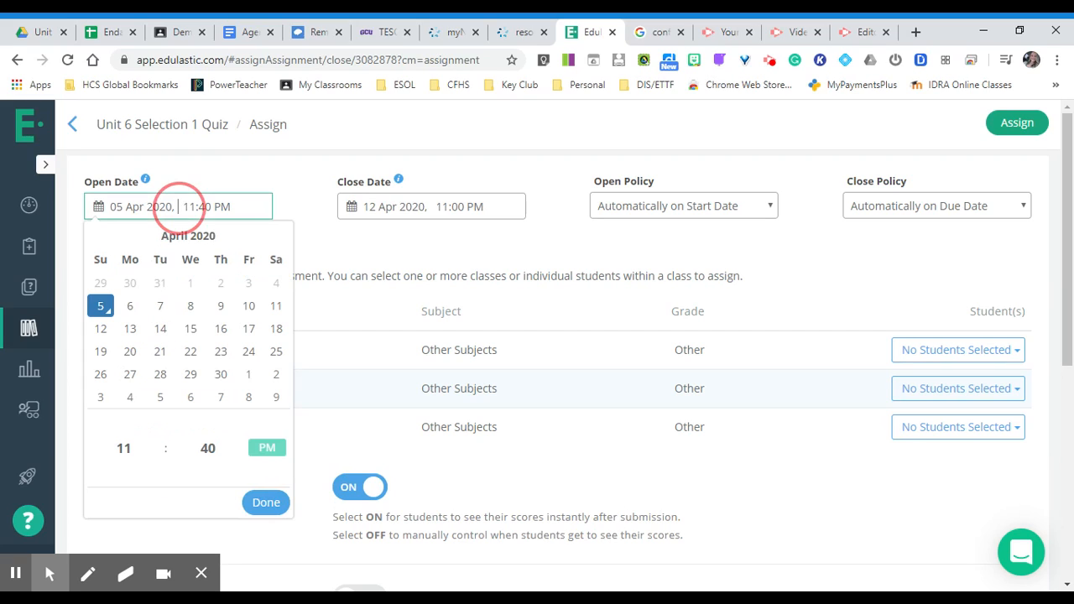
left_click(130, 307)
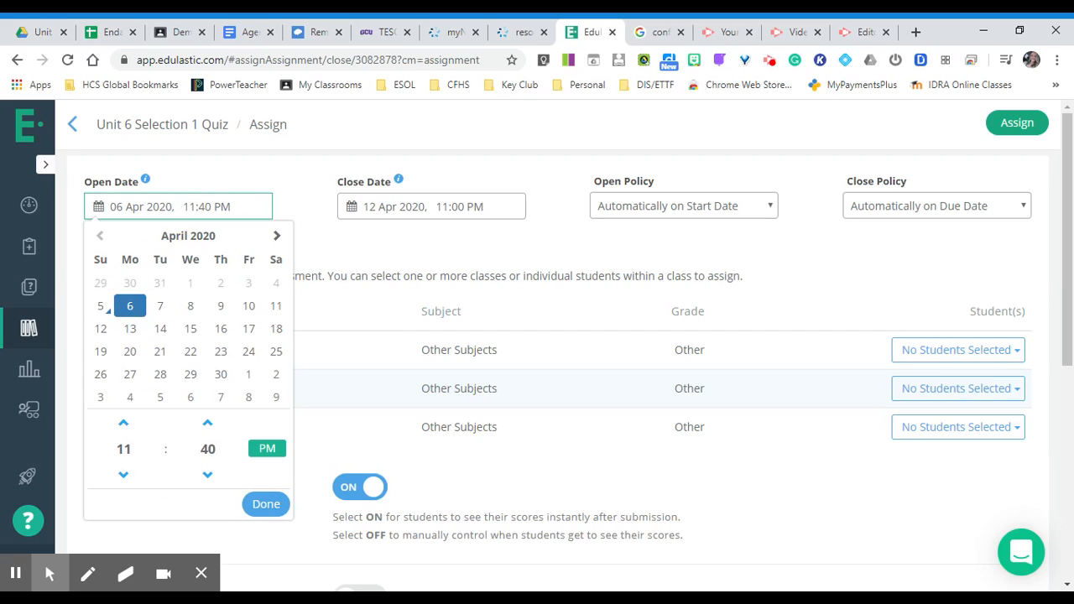
left_click(205, 209)
key("BackSpace")
key("BackSpace")
key("BackSpace")
key("BackSpace")
type("8")
type(":")
type("0")
key("Right")
key("Right")
key("Left")
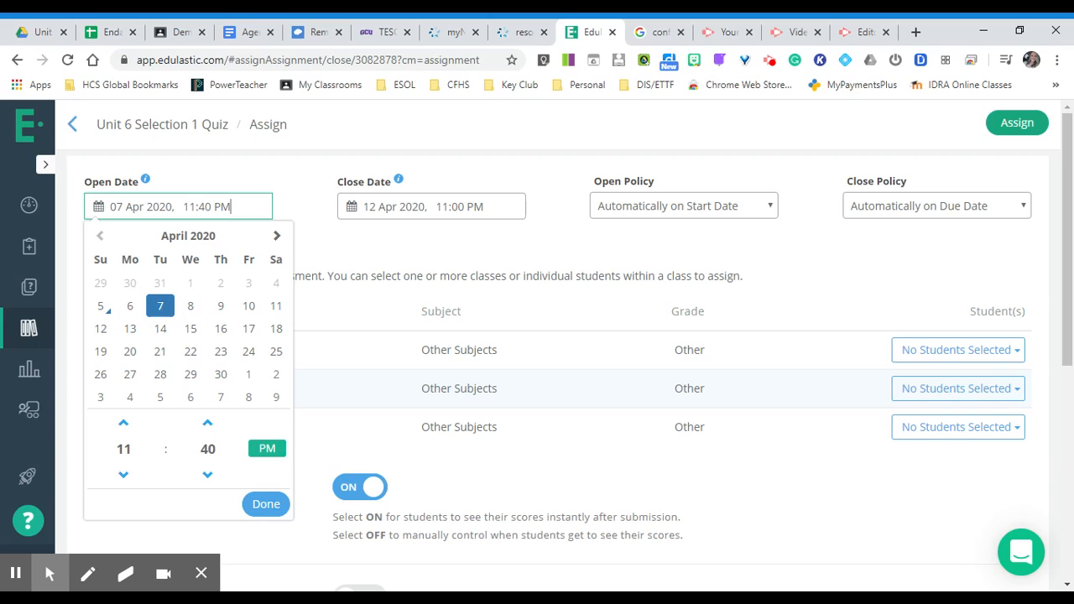
left_click(219, 207)
Set the assignment's close date to 9 April 2020
left_click(432, 208)
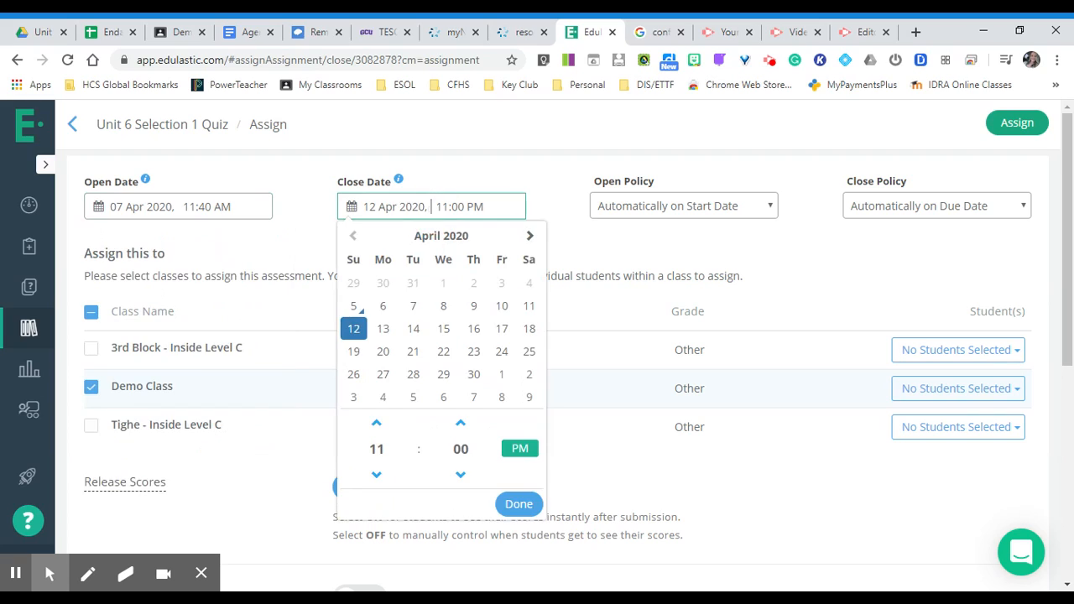
left_click(475, 309)
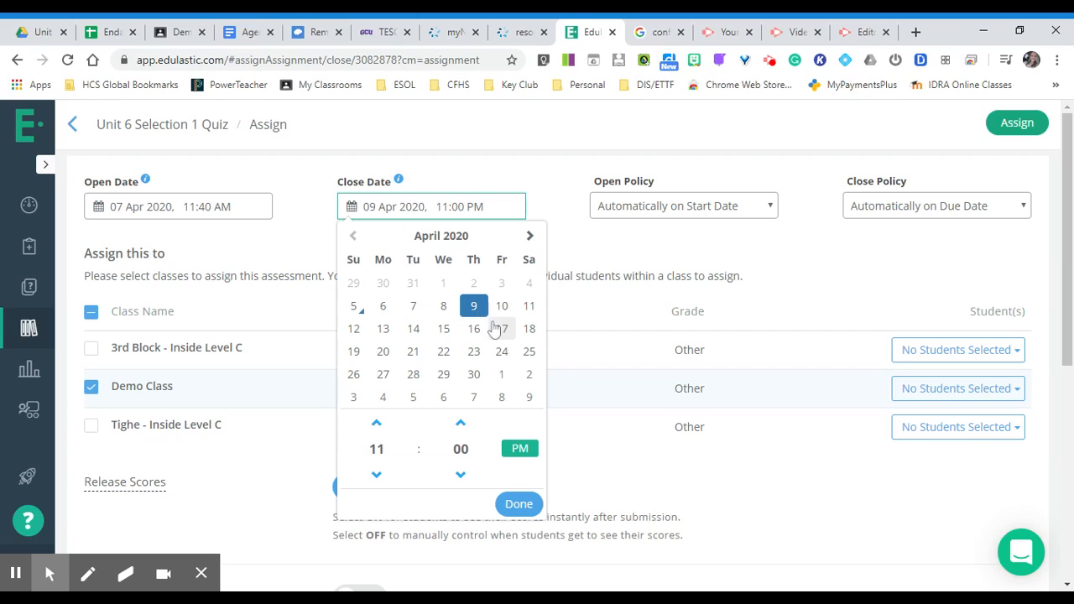
left_click(517, 504)
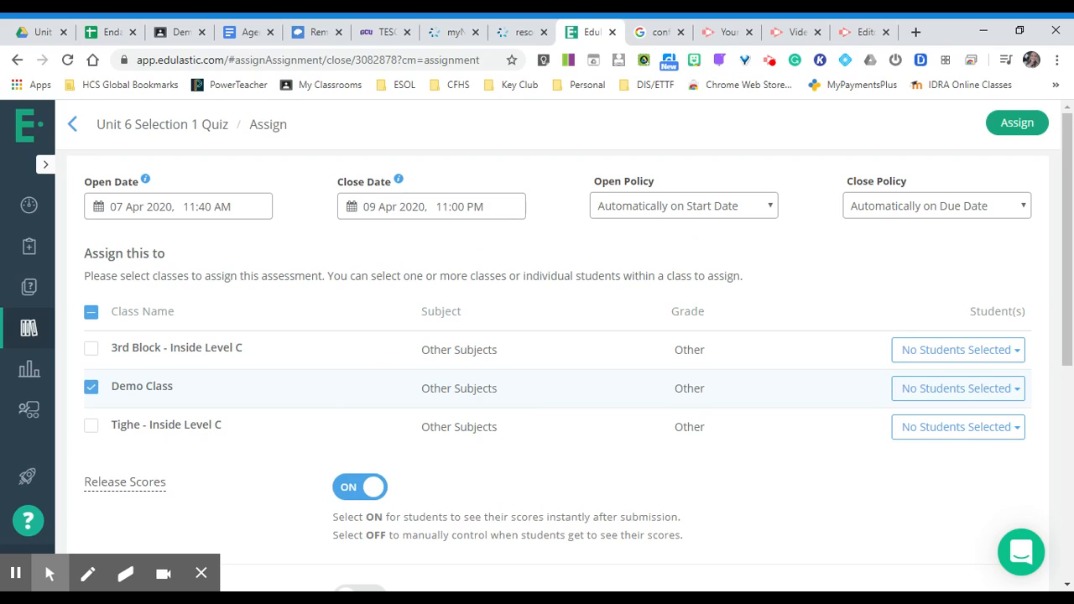
Set the open date to 6 April 2020, 8:00 AM, and assign the quiz
left_click(148, 207)
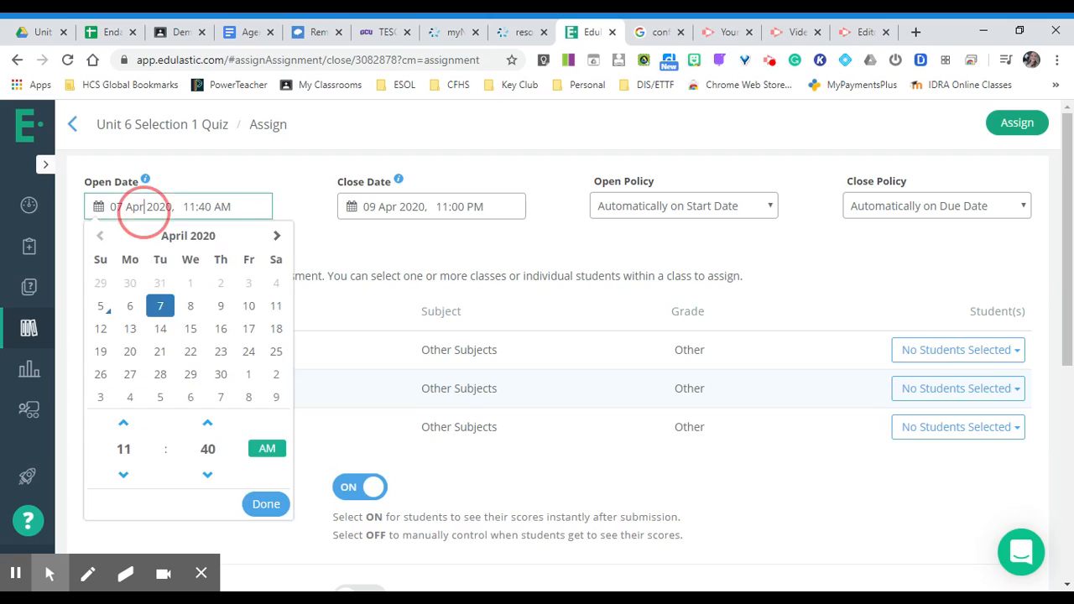
left_click(130, 307)
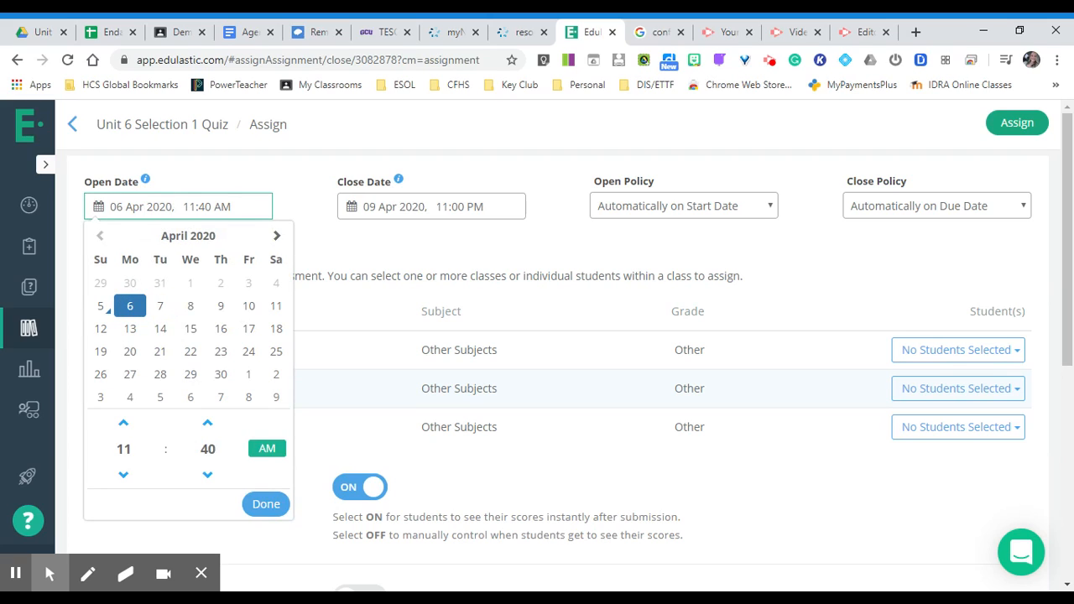
left_click(206, 208)
key("BackSpace")
key("BackSpace")
key("BackSpace")
key("BackSpace")
type("8:0")
left_click(1007, 131)
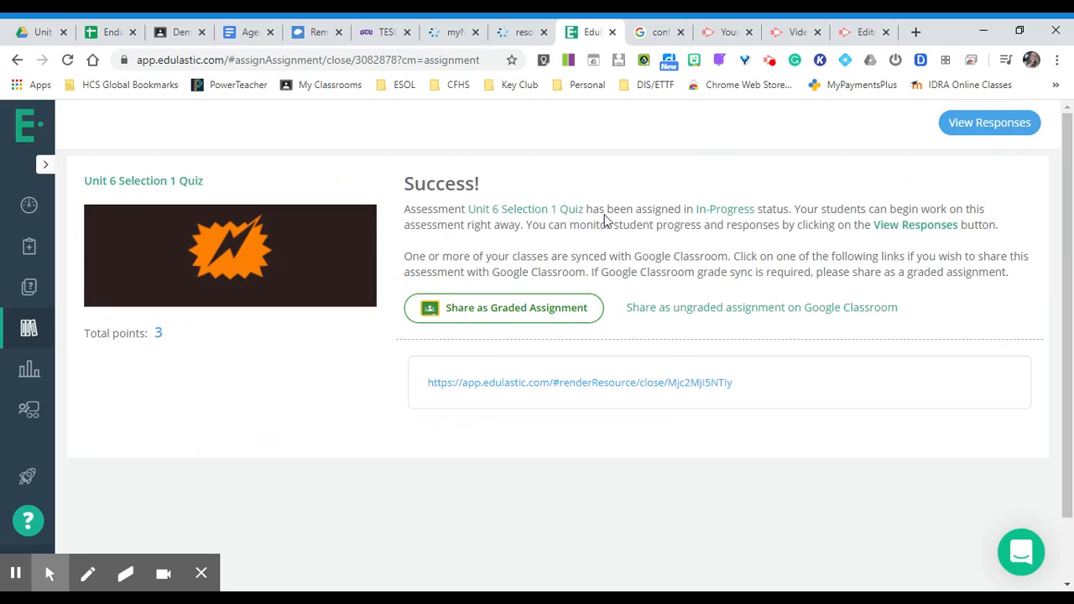